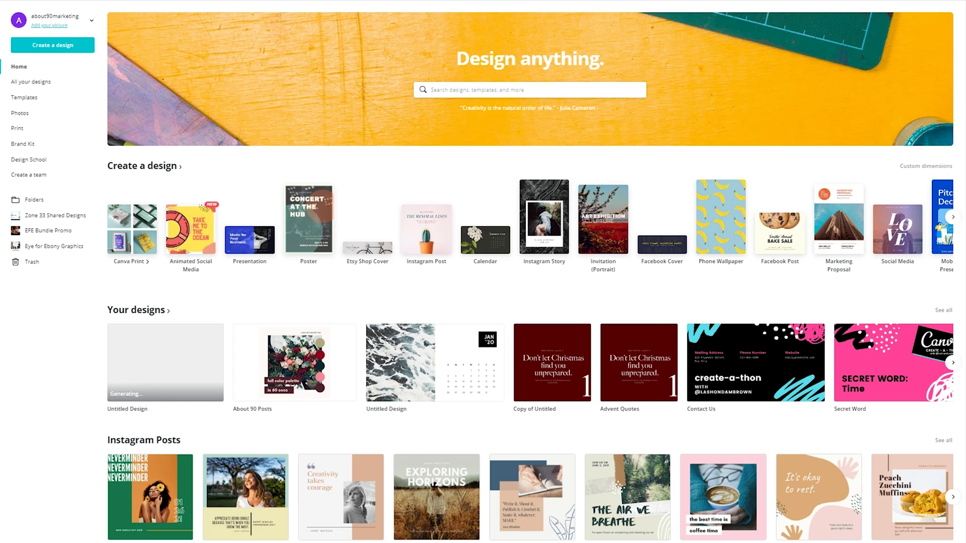
# - Search 'calendar' on the home page, browse the design-type list, then go to the Templates gallery
pyautogui.write('calendar')
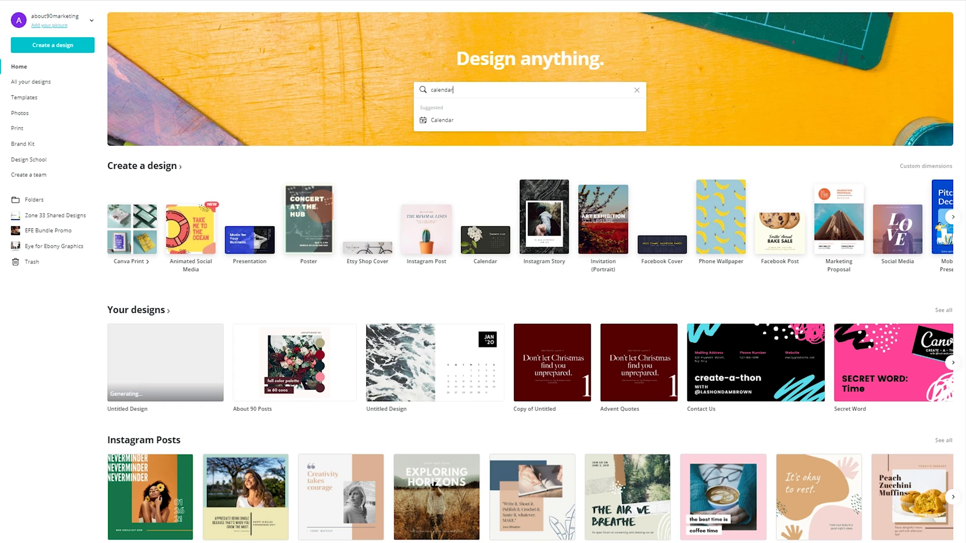
pyautogui.click(14, 442)
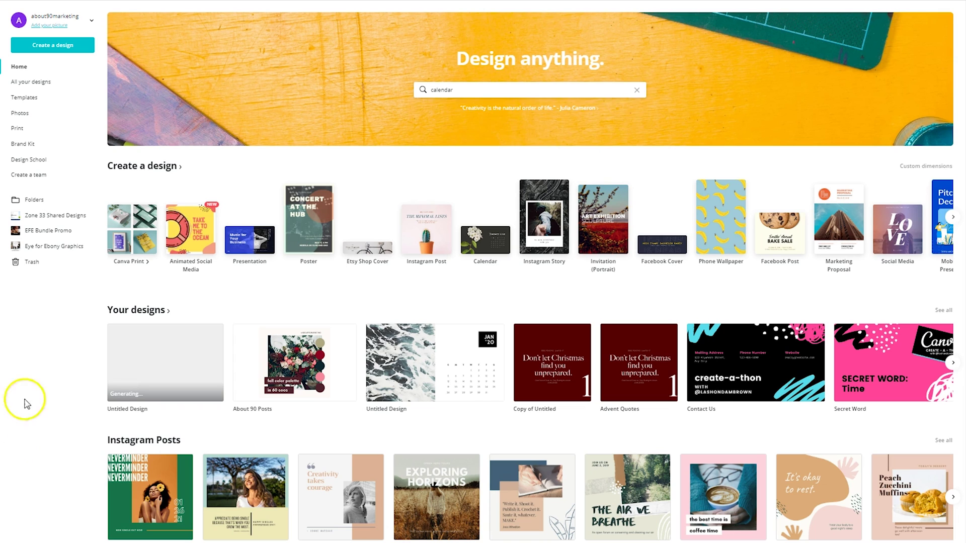
pyautogui.click(78, 49)
pyautogui.scroll(-5, 63, 132)
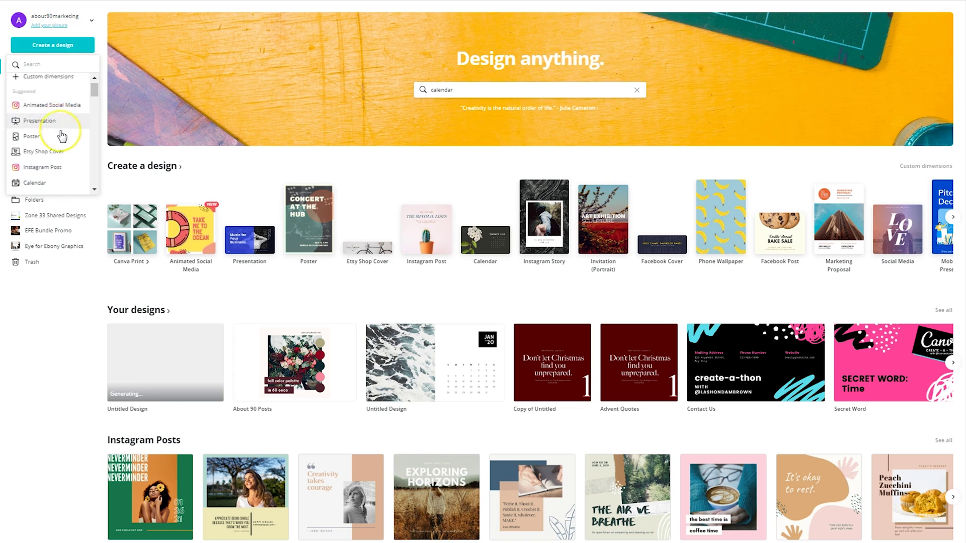
pyautogui.scroll(-8, 62, 136)
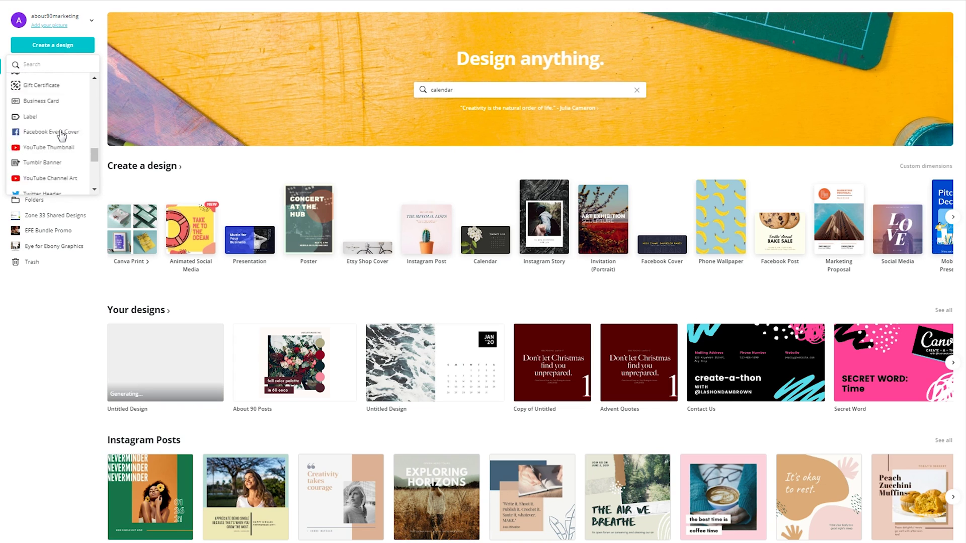
pyautogui.click(37, 371)
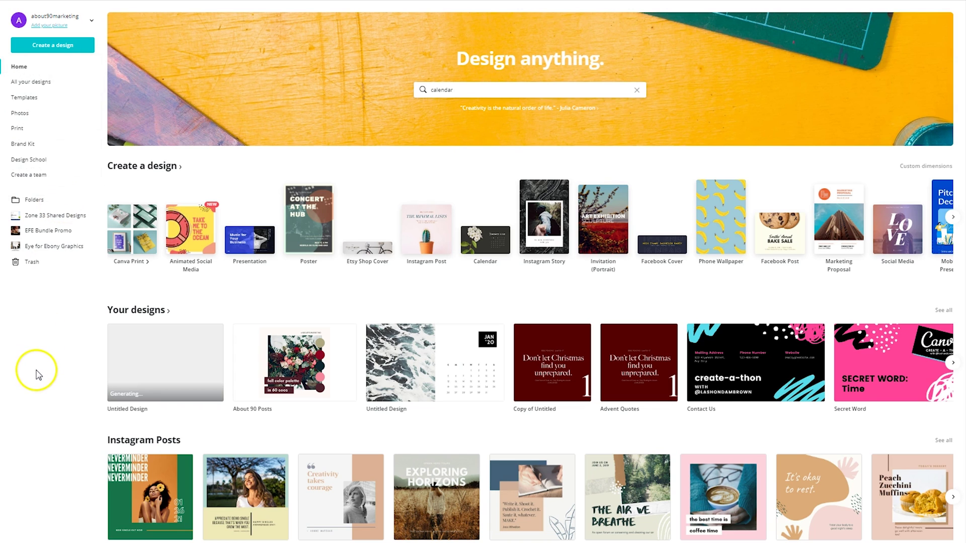
pyautogui.click(40, 103)
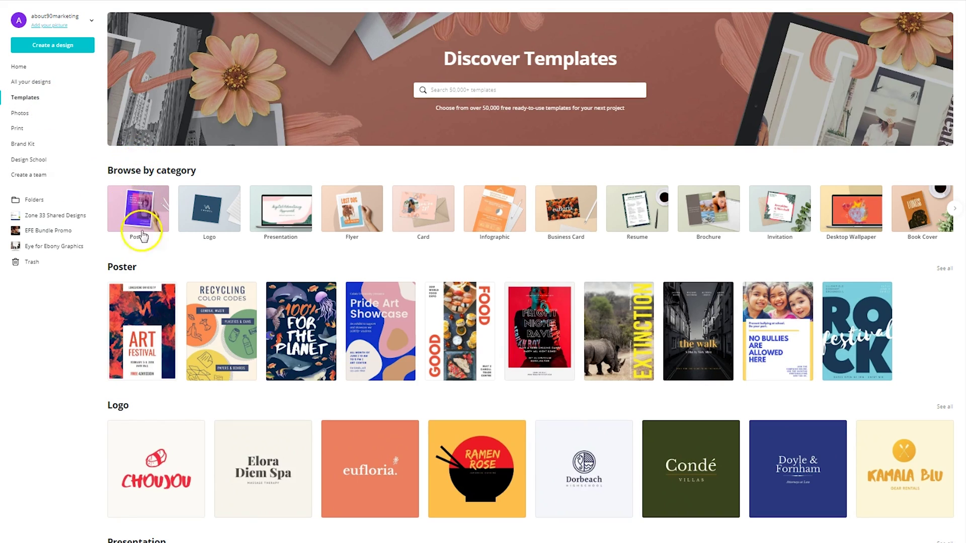
# - Scroll through the template categories, then return to the Canva home page
pyautogui.scroll(-1, 166, 267)
pyautogui.scroll(-20, 166, 265)
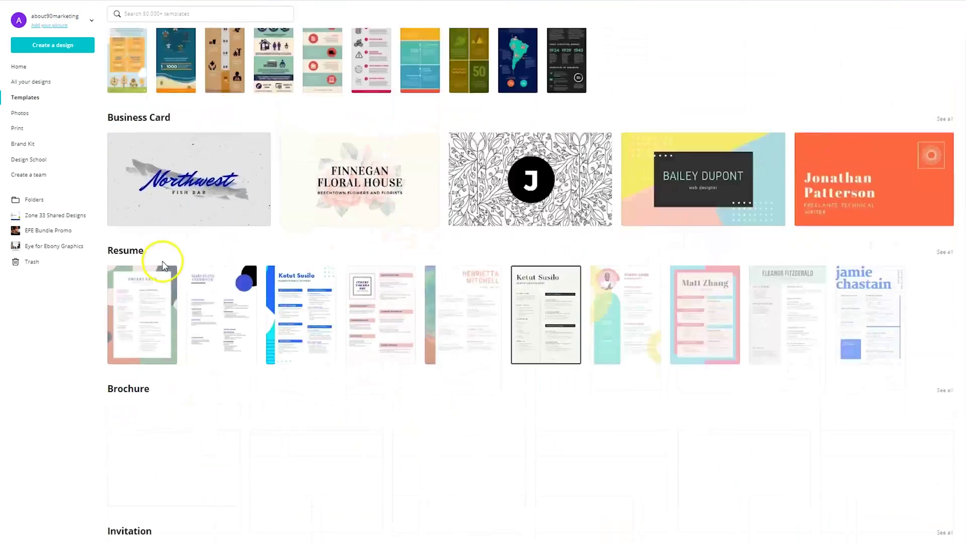
pyautogui.scroll(20, 163, 265)
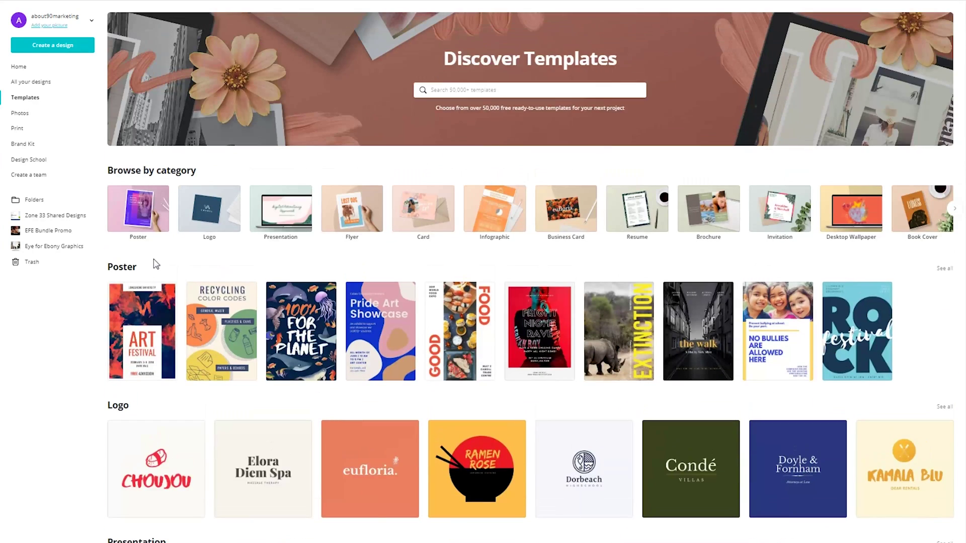
pyautogui.click(58, 72)
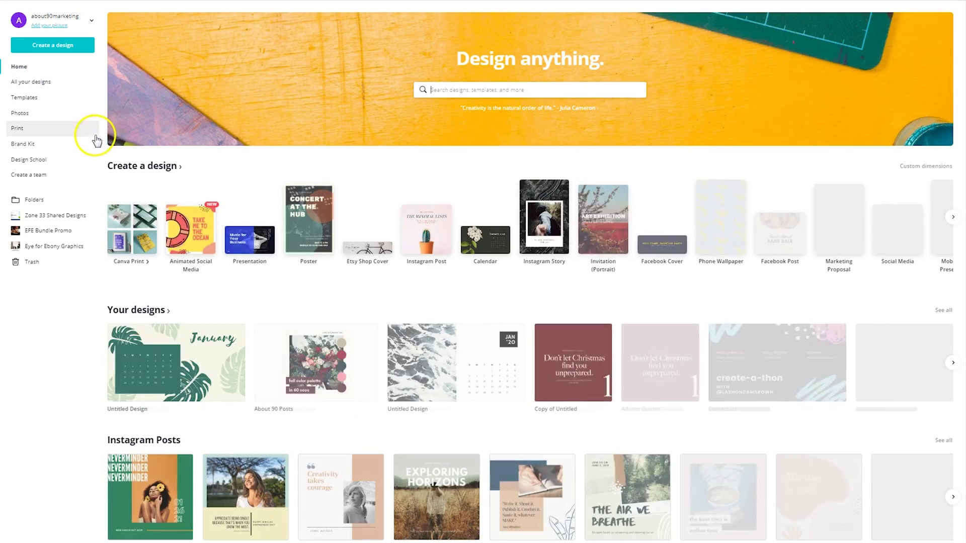
pyautogui.click(126, 168)
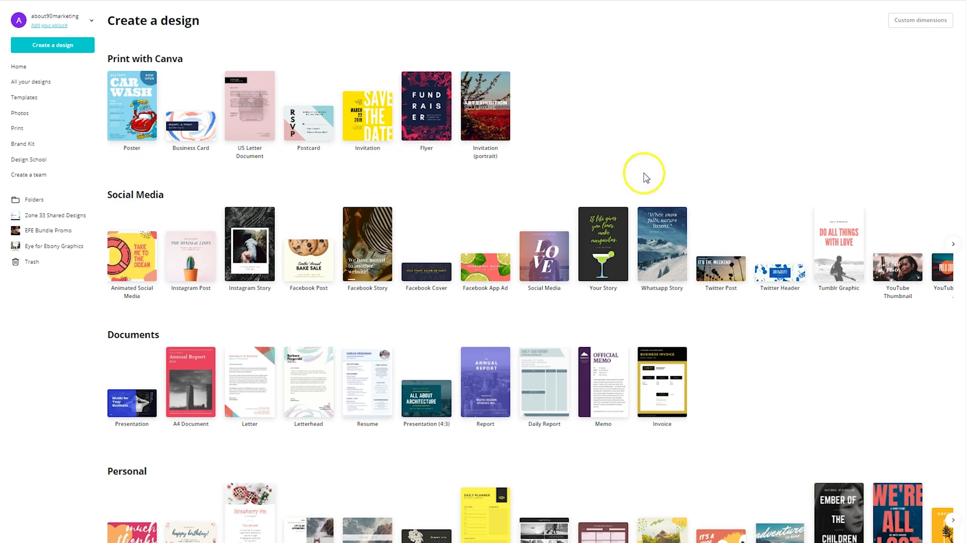
pyautogui.click(954, 246)
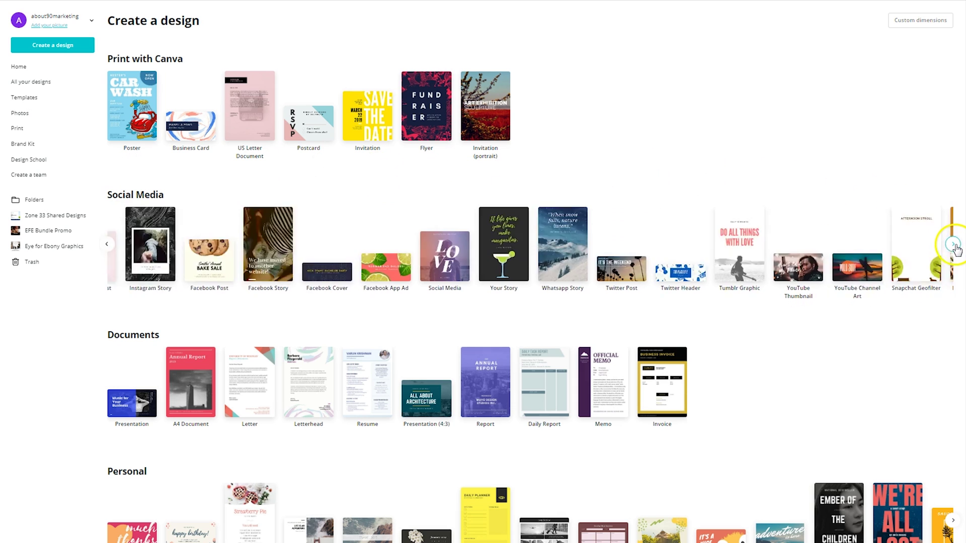
pyautogui.scroll(-3, 898, 390)
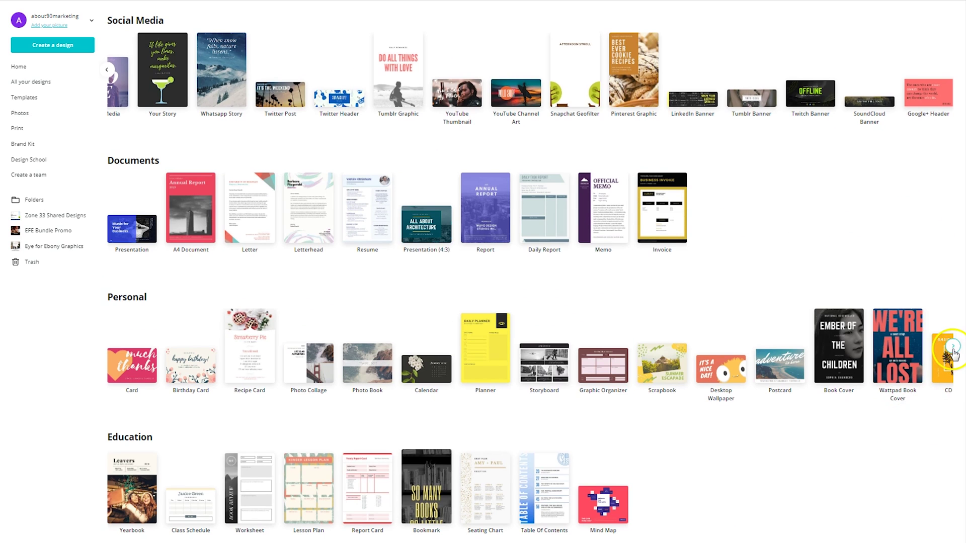
pyautogui.click(952, 347)
pyautogui.scroll(-1, 893, 464)
pyautogui.scroll(-5, 893, 464)
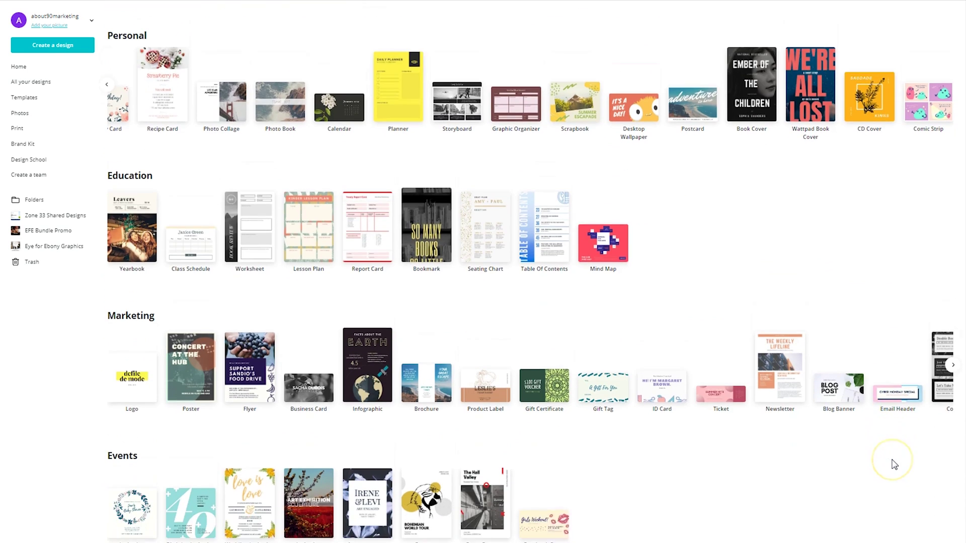
pyautogui.click(951, 338)
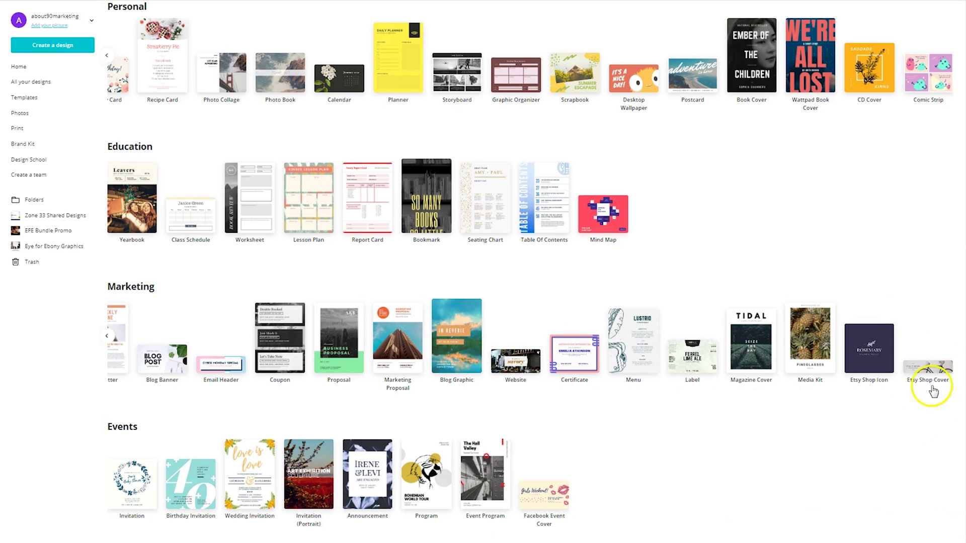
pyautogui.scroll(9, 749, 517)
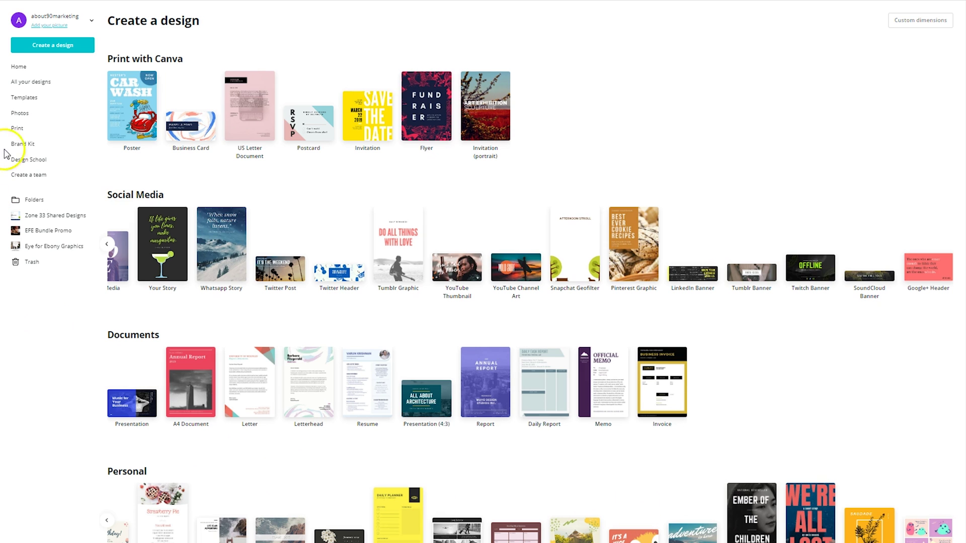
pyautogui.click(25, 72)
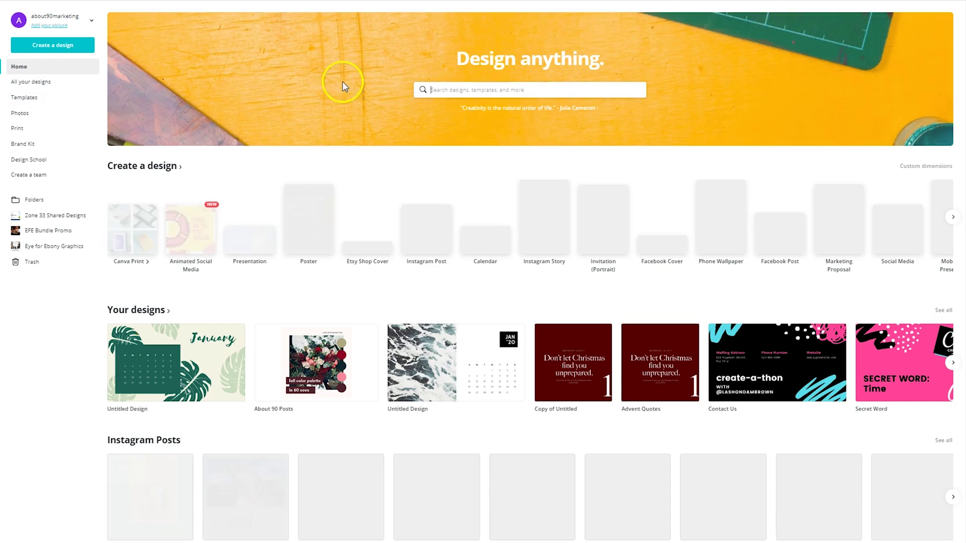
# - Search 'calendar' from the home page and create a new 1920 × 1080 px Calendar design
pyautogui.click(448, 89)
pyautogui.write('calendar')
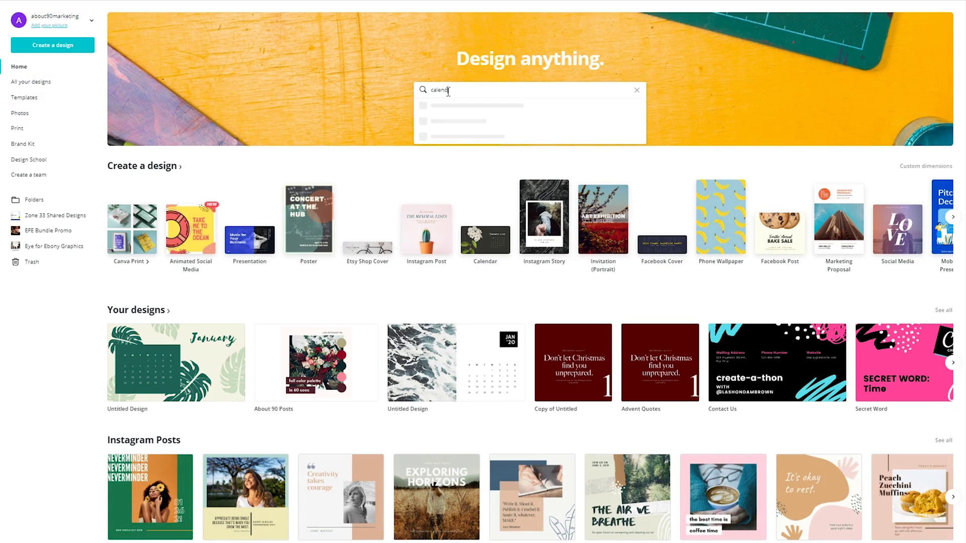
pyautogui.click(443, 122)
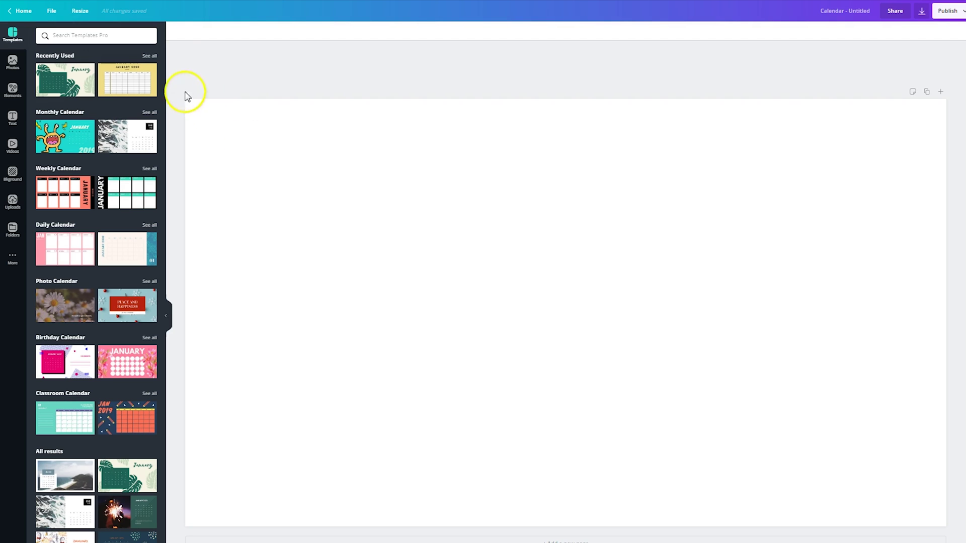
# - Apply the marble JAN '20 monthly photo calendar to the first page
pyautogui.moveTo(86, 138)
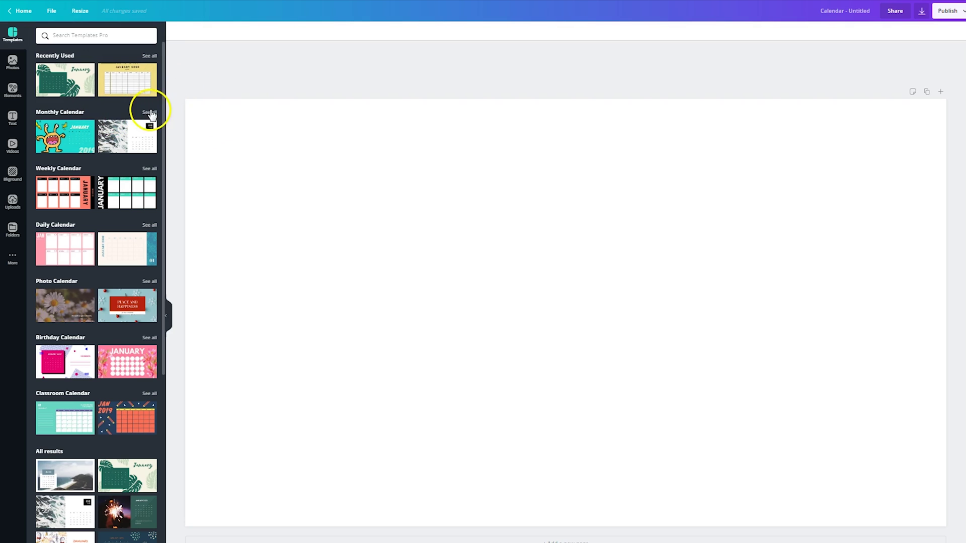
pyautogui.click(149, 113)
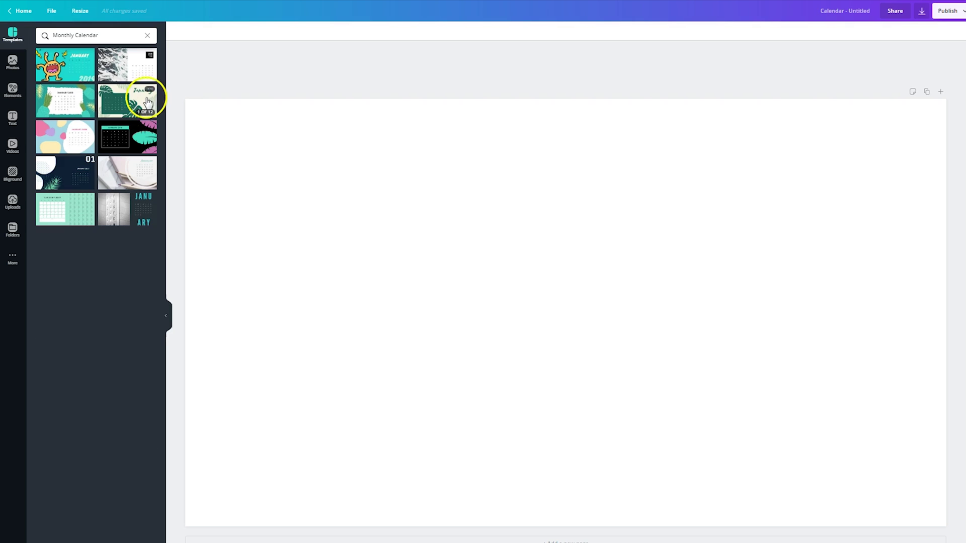
pyautogui.click(136, 75)
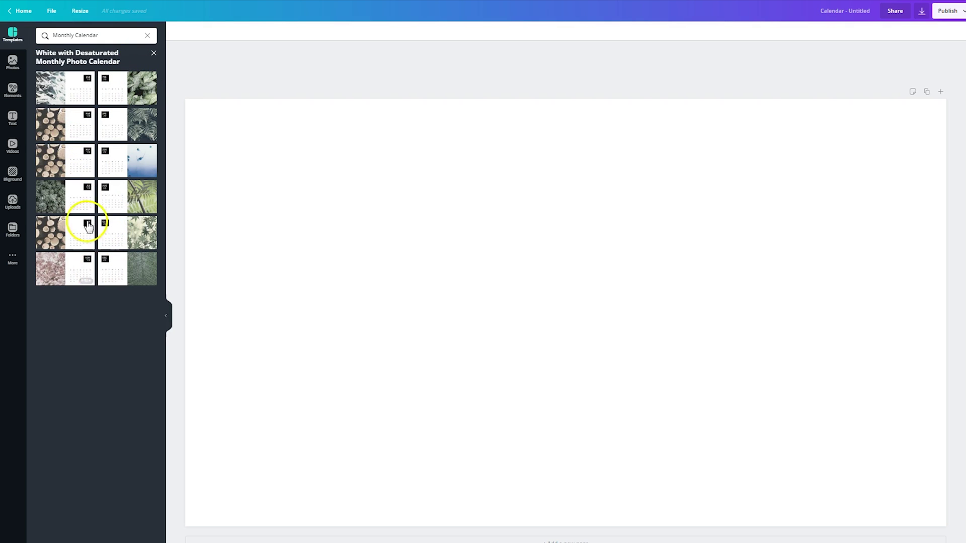
pyautogui.click(79, 88)
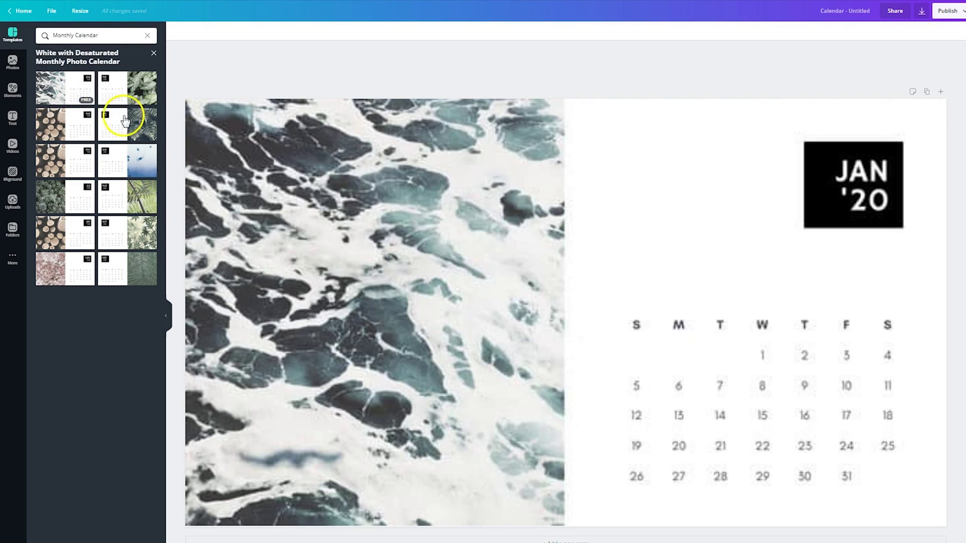
pyautogui.click(225, 195)
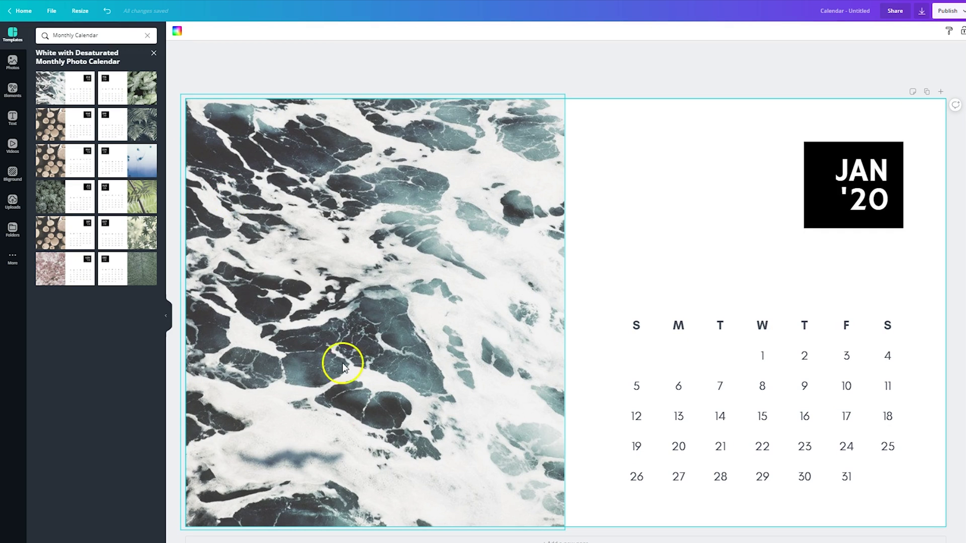
# - Add pages for the FEB '20 leaf, MAR '20 wood-log and APR '20 fern calendars
pyautogui.click(553, 539)
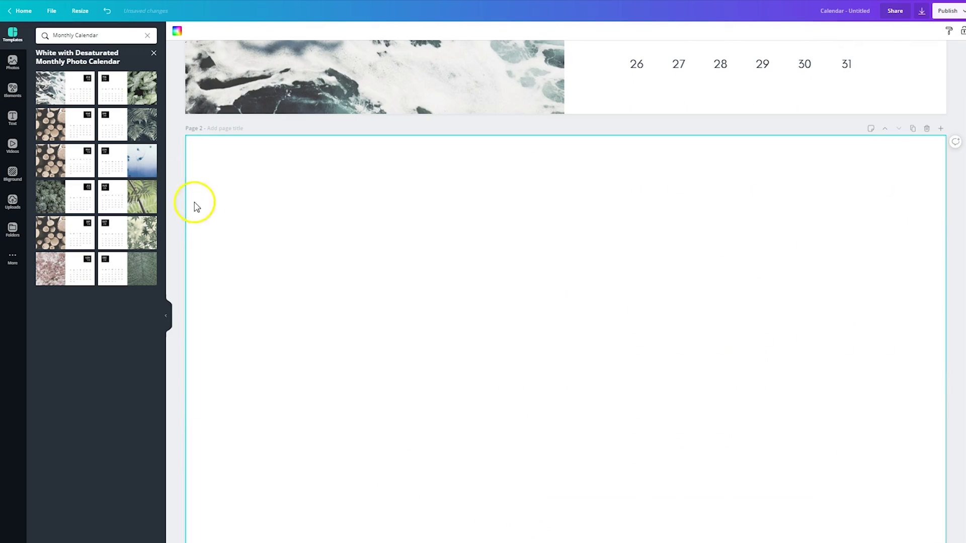
pyautogui.click(141, 83)
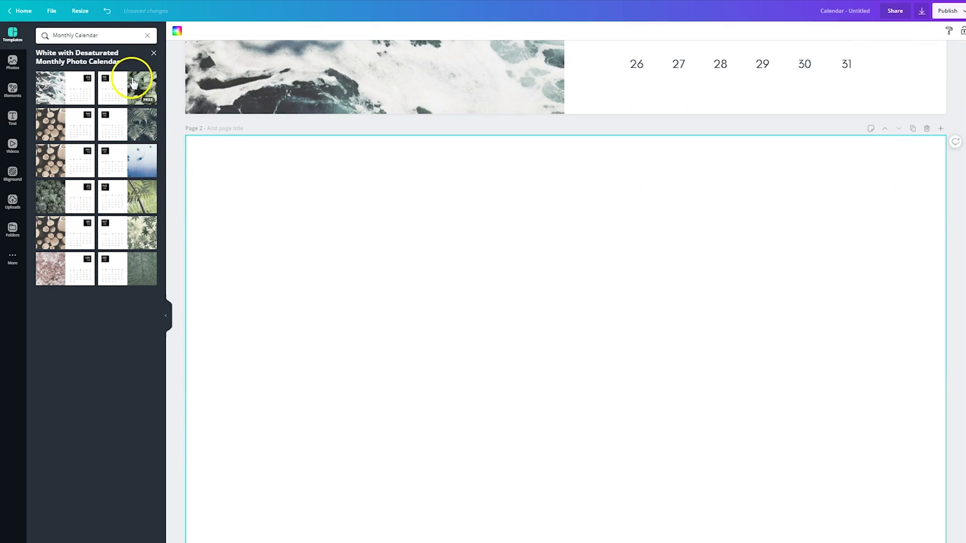
pyautogui.click(75, 128)
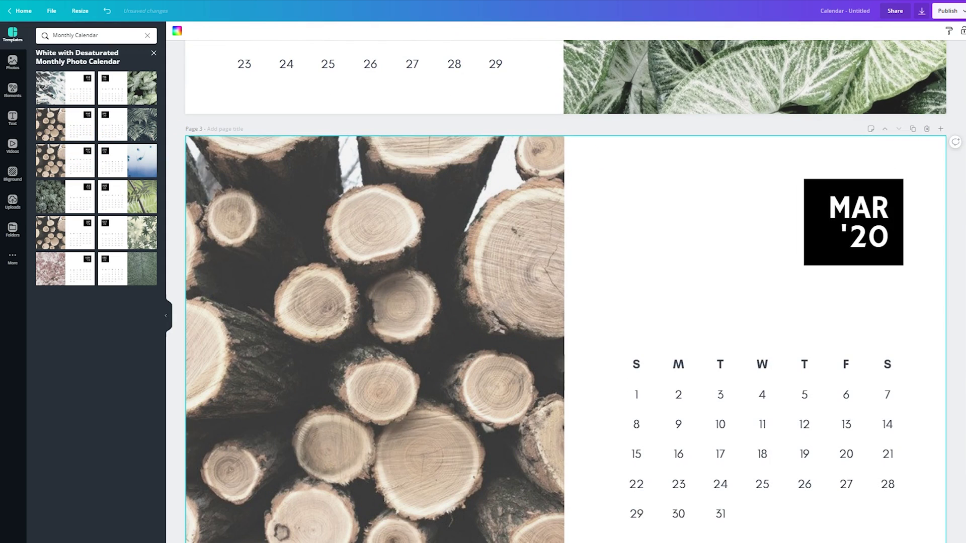
pyautogui.click(131, 124)
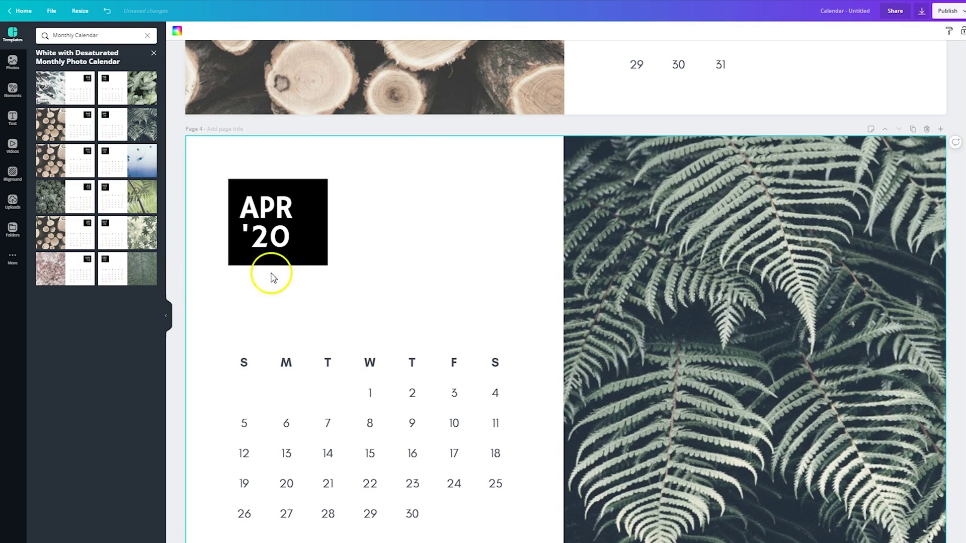
# - Scroll back to the January page and select its ocean photo
pyautogui.scroll(8, 420, 255)
pyautogui.scroll(10, 420, 256)
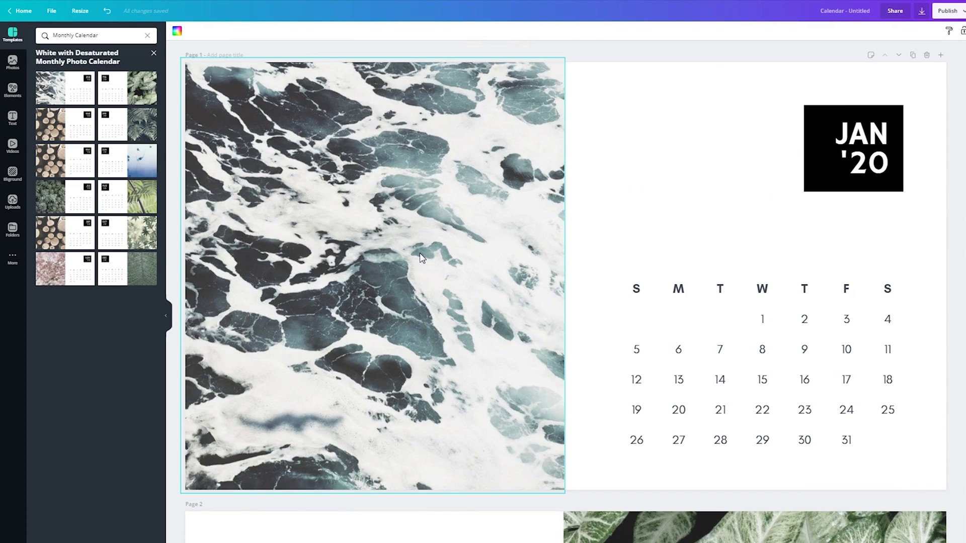
pyautogui.scroll(-15, 422, 258)
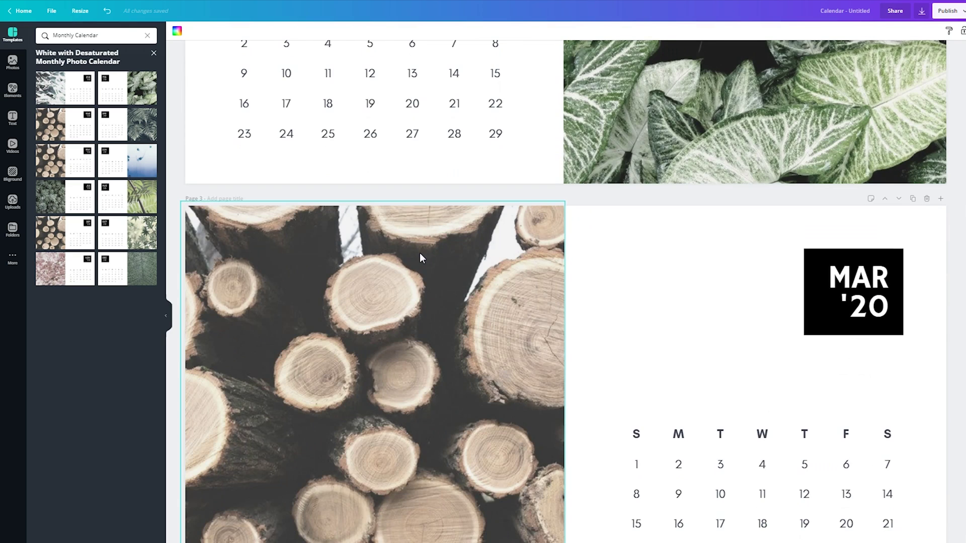
pyautogui.scroll(15, 420, 254)
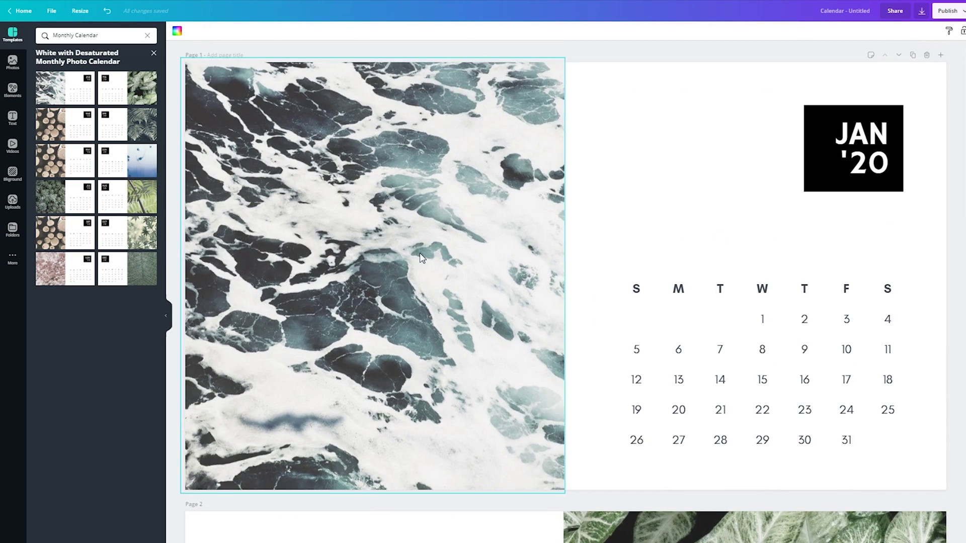
pyautogui.click(421, 257)
# - Delete January's ocean photo, search Photos for 'new year', and discard a trial confetti photo
pyautogui.press('Delete')
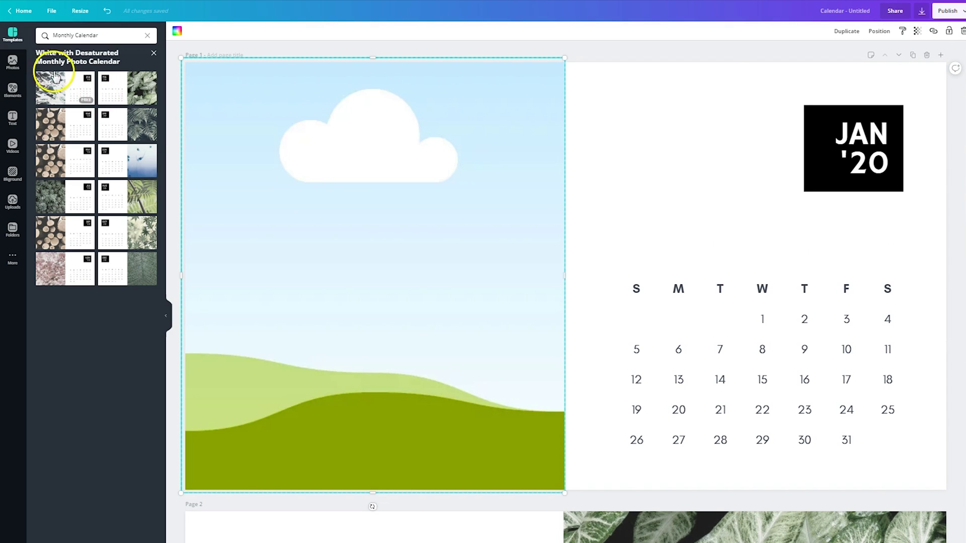
pyautogui.click(14, 64)
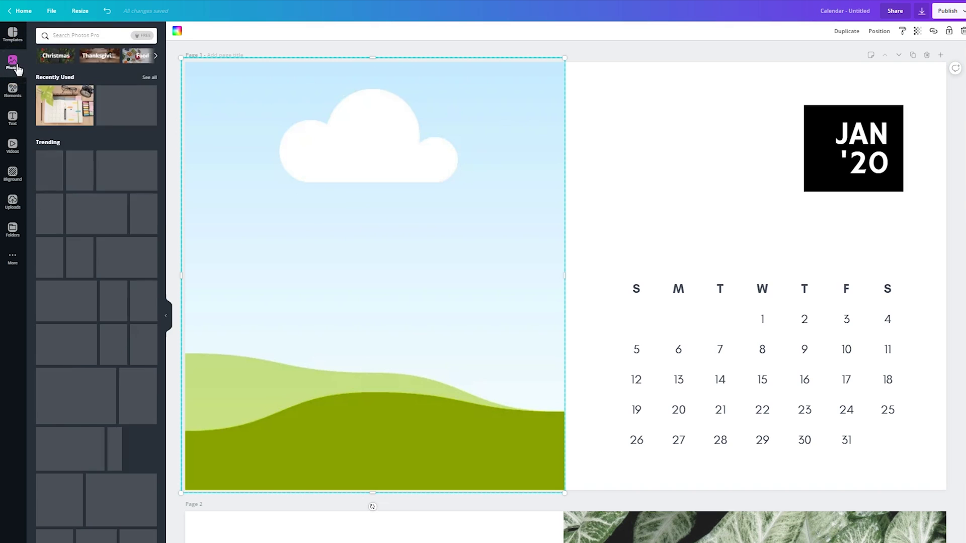
pyautogui.click(87, 44)
pyautogui.write('new year')
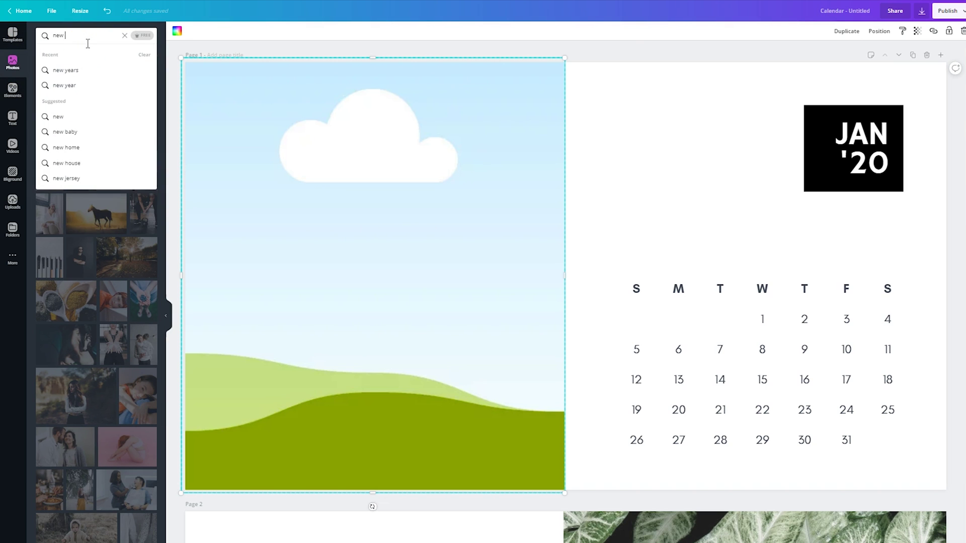
pyautogui.click(86, 70)
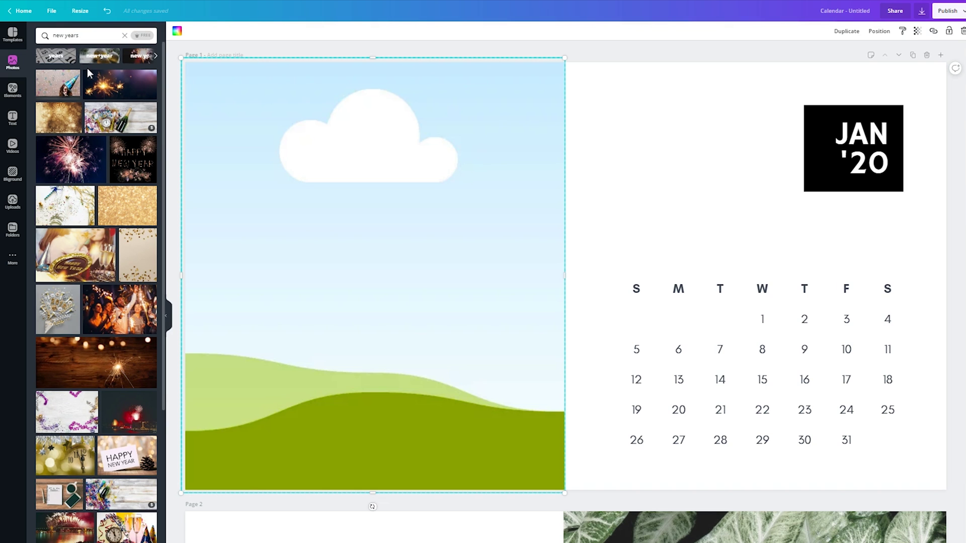
pyautogui.click(55, 310)
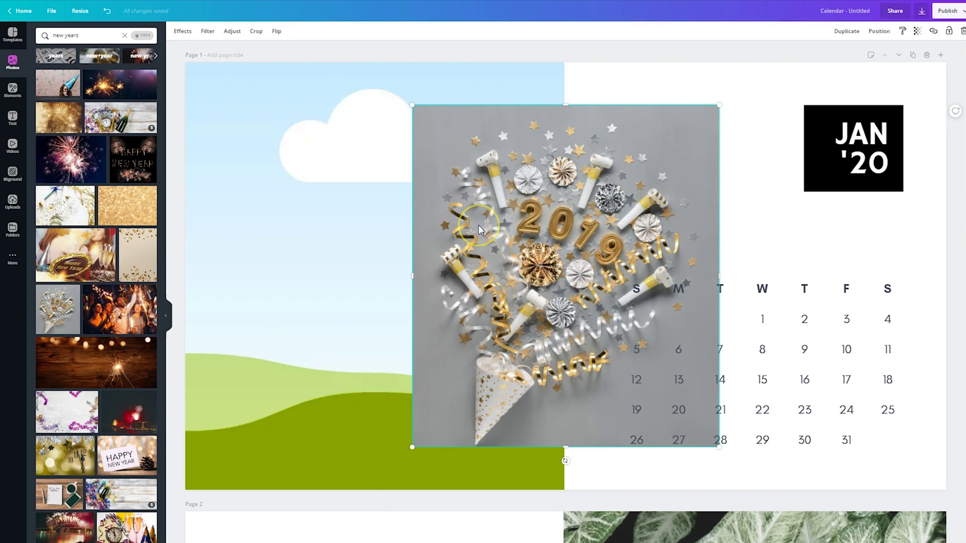
pyautogui.press('Delete')
# - Drop the party-lights photo of laughing friends into January's image frame
pyautogui.click(455, 225)
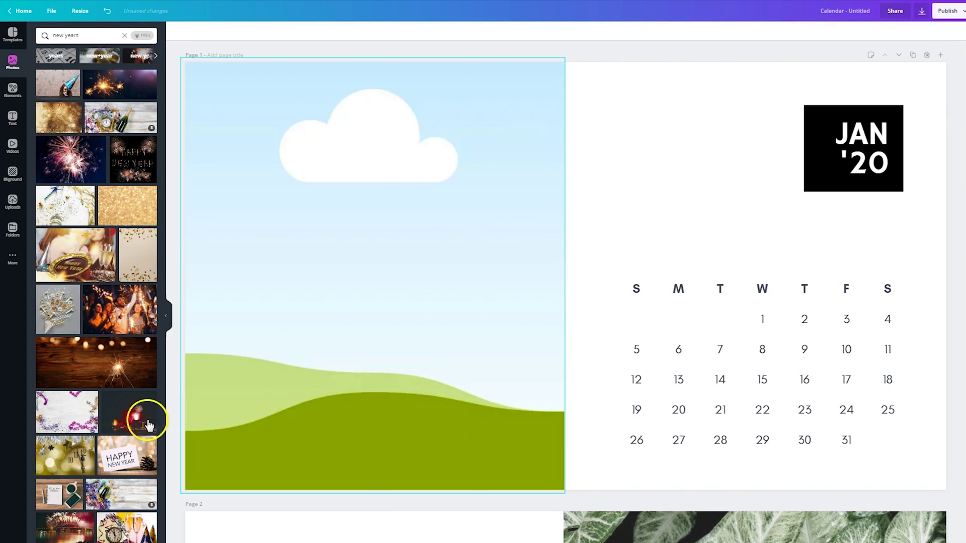
pyautogui.scroll(-4, 147, 424)
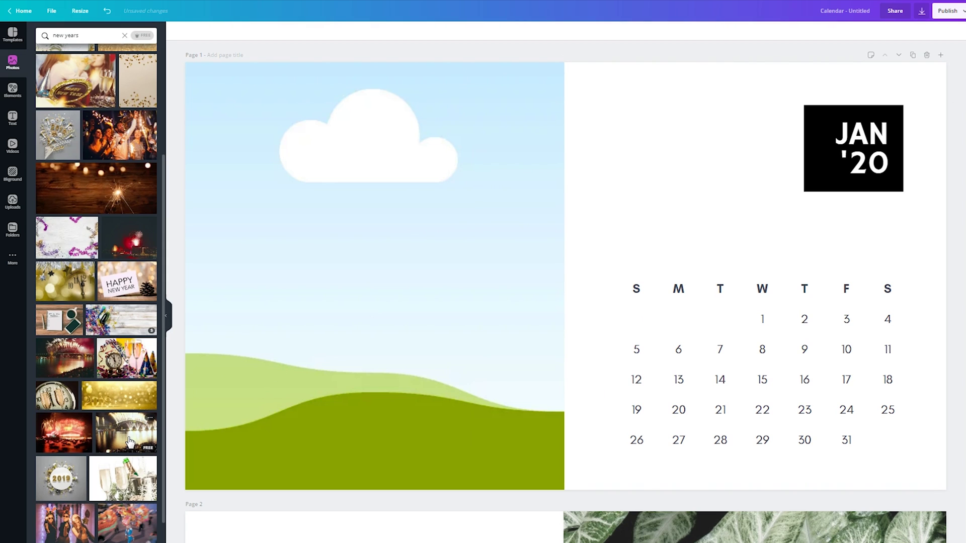
pyautogui.scroll(-3, 130, 442)
pyautogui.click(125, 498)
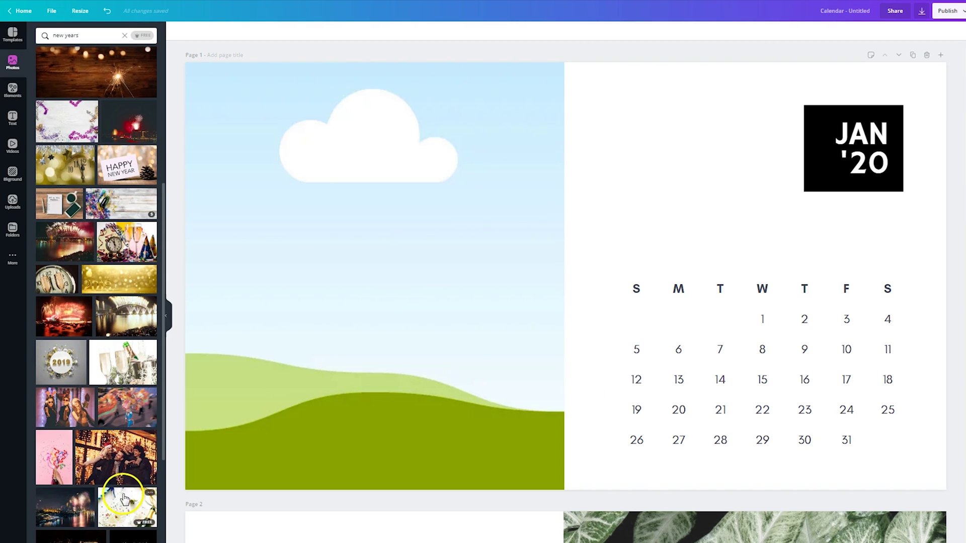
pyautogui.click(123, 459)
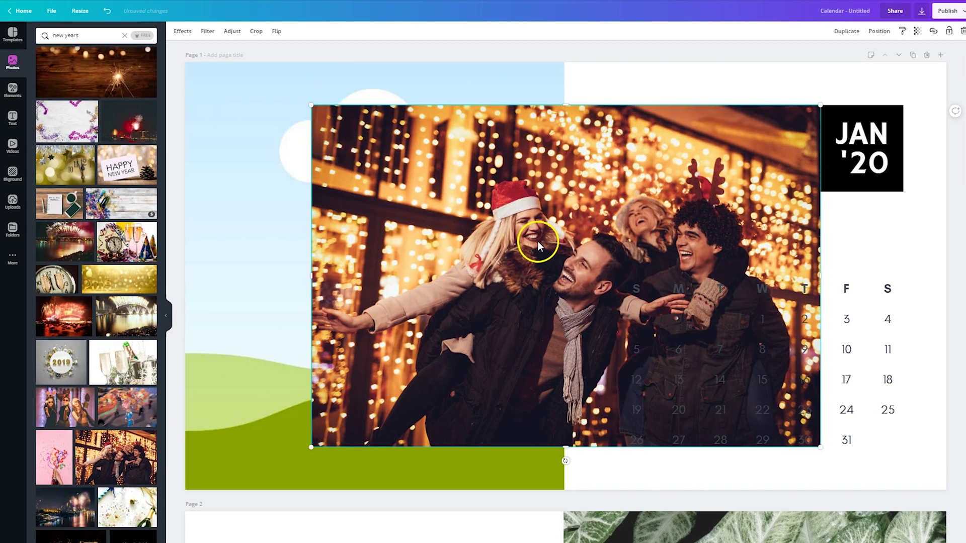
pyautogui.moveTo(539, 240); pyautogui.dragTo(481, 275)
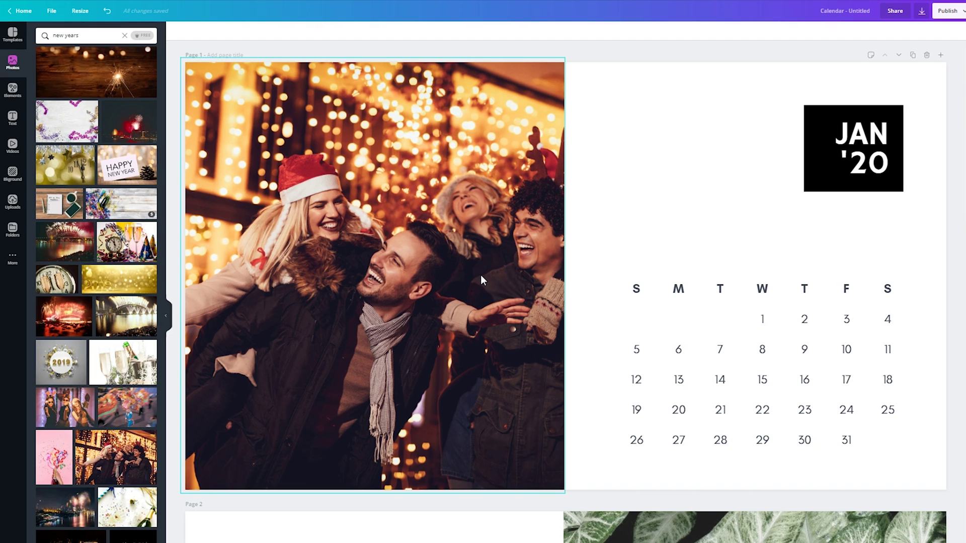
pyautogui.click(11, 231)
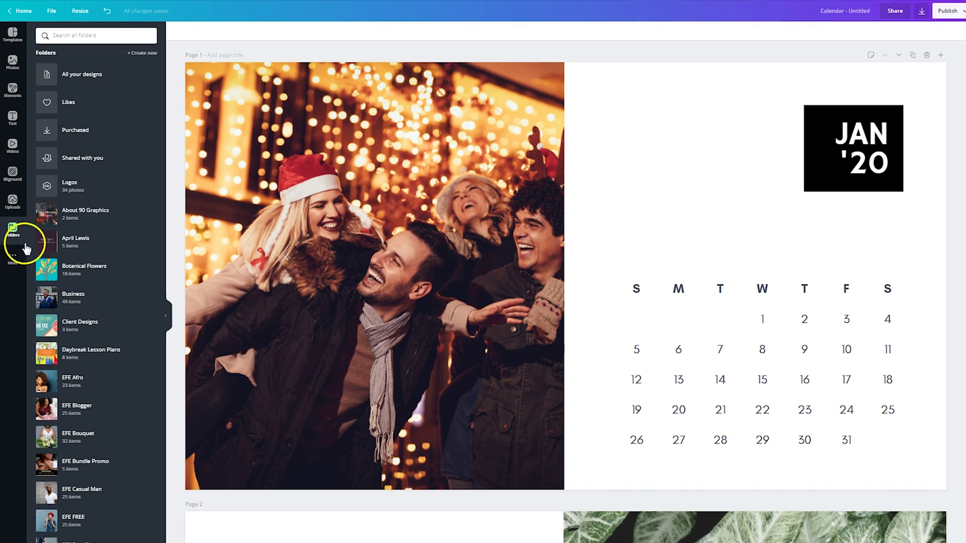
# - Replace January's holiday photo with the Business folder photo of two smiling women
pyautogui.click(80, 295)
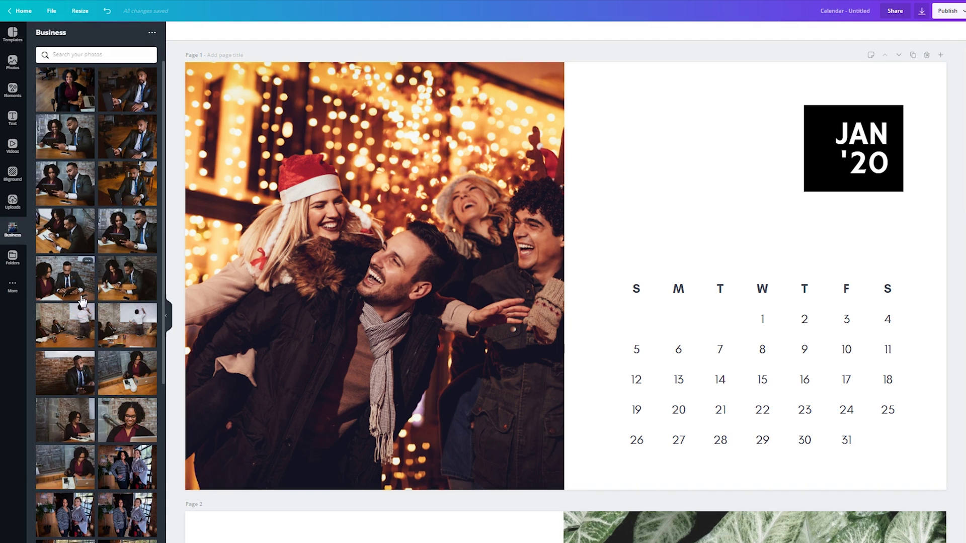
pyautogui.click(138, 524)
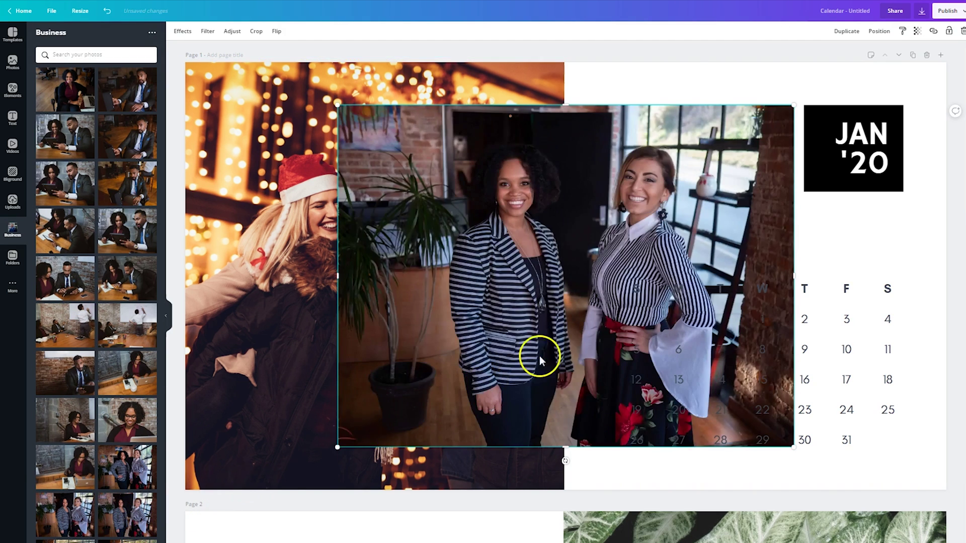
pyautogui.moveTo(536, 312); pyautogui.dragTo(491, 339)
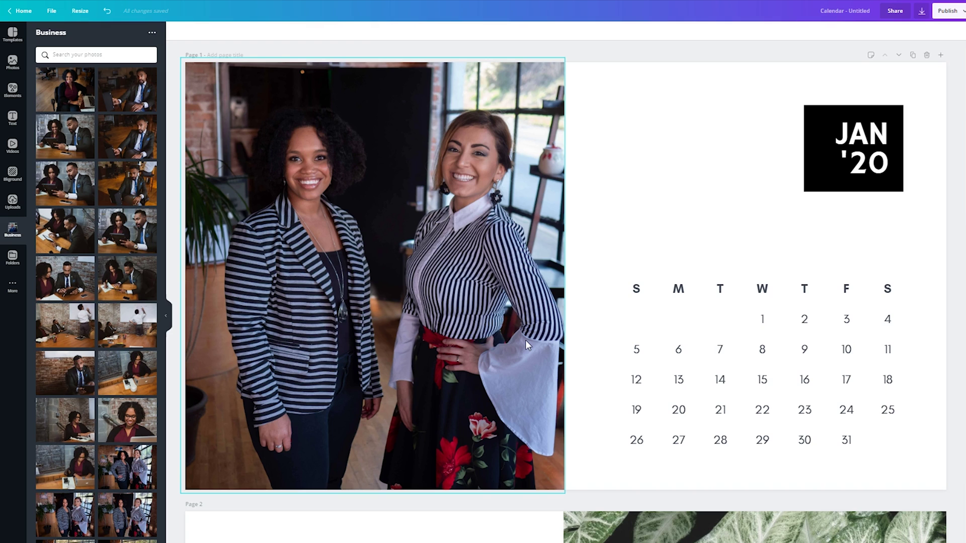
pyautogui.click(621, 366)
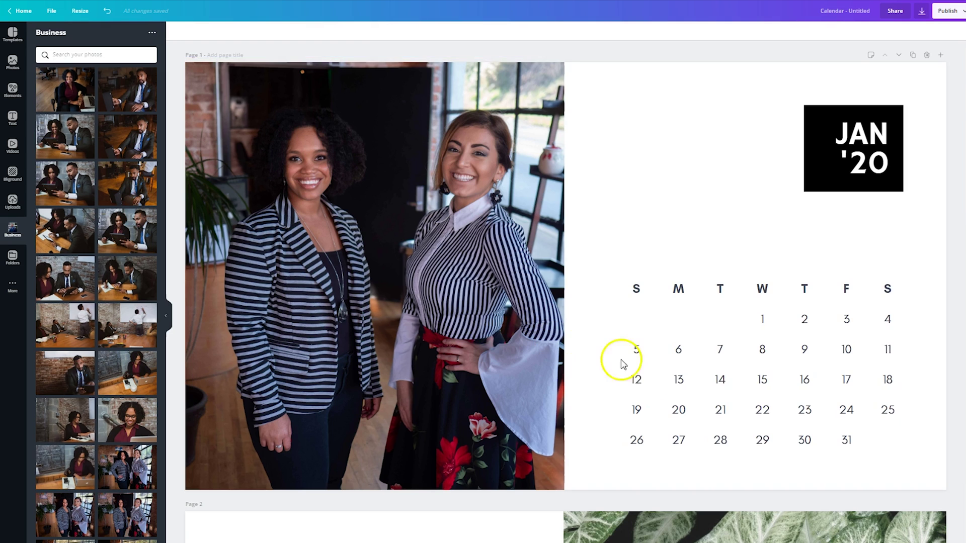
pyautogui.scroll(-10, 651, 377)
pyautogui.scroll(-10, 651, 377)
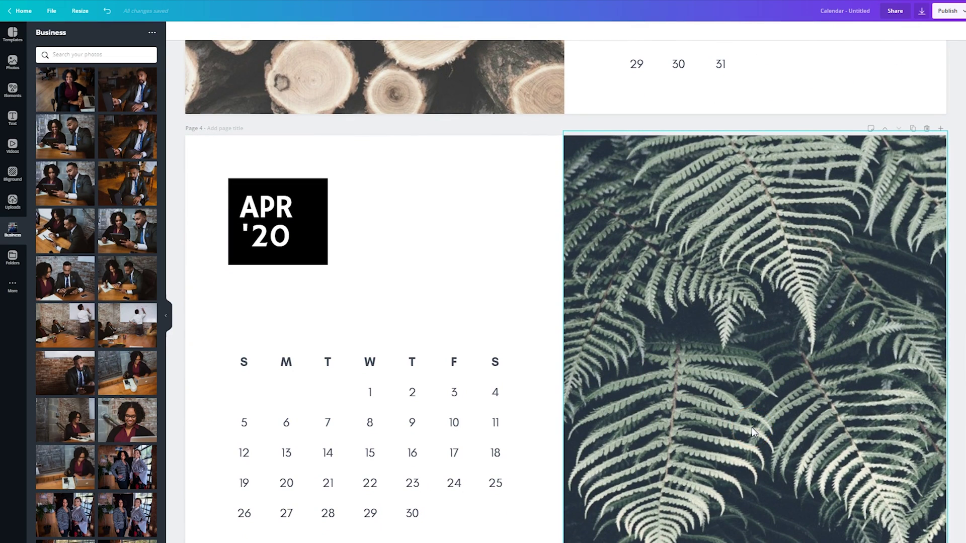
pyautogui.scroll(20, 751, 427)
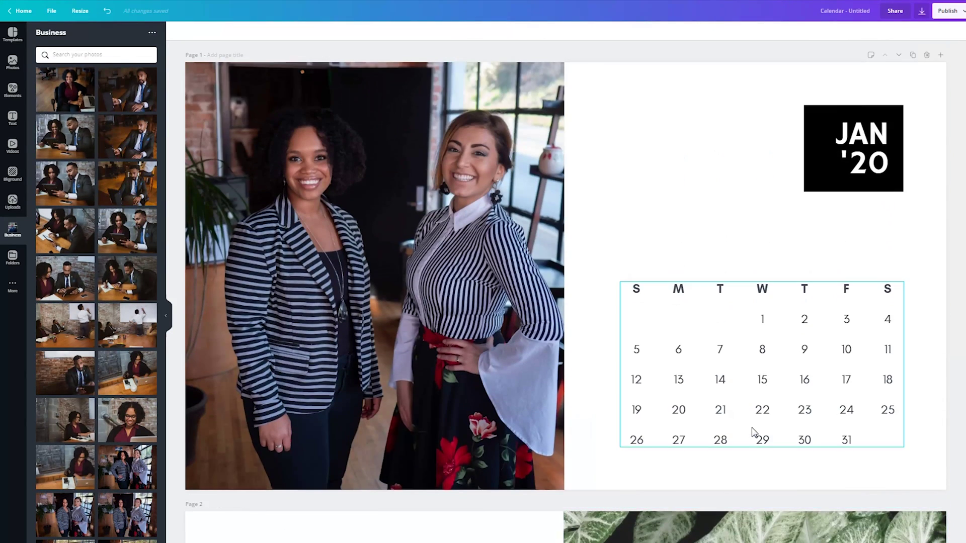
# - Check the Publish download file types, then close the download options without downloading
pyautogui.click(948, 14)
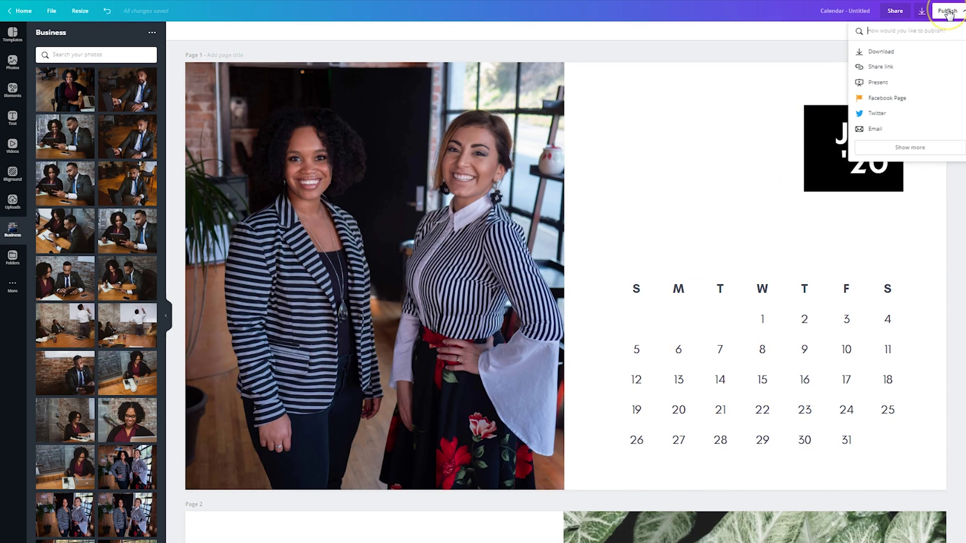
pyautogui.click(904, 59)
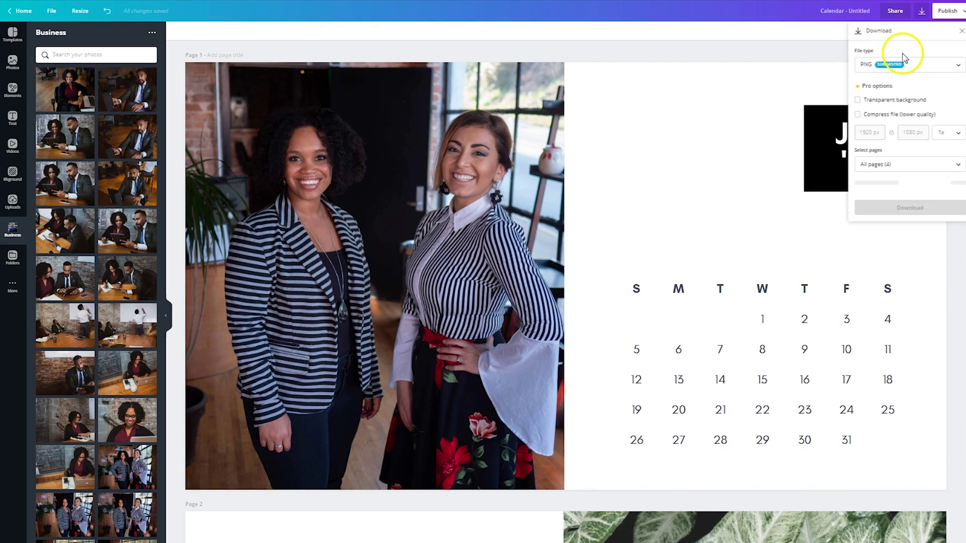
pyautogui.click(932, 76)
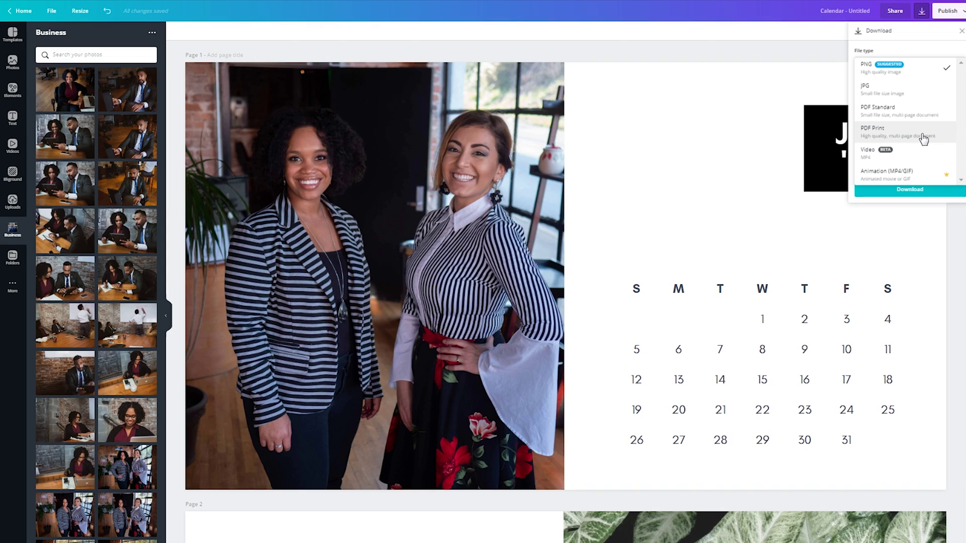
pyautogui.click(673, 53)
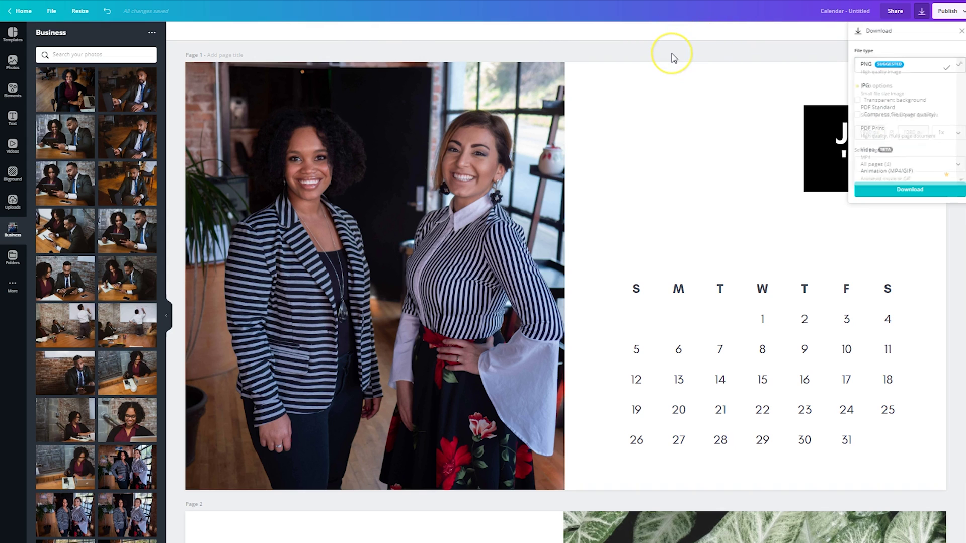
pyautogui.click(962, 31)
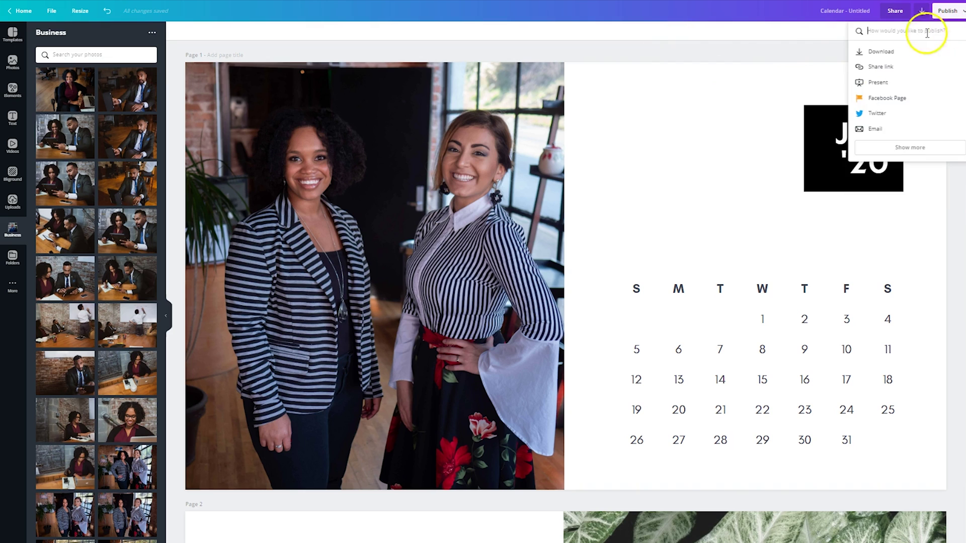
pyautogui.click(811, 54)
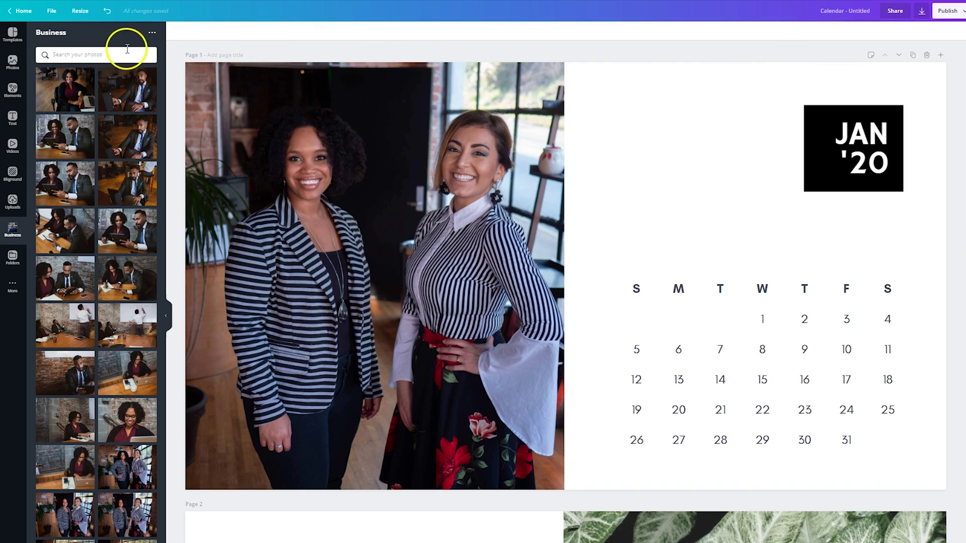
# - Delete the January photo calendar page from the design
pyautogui.click(16, 36)
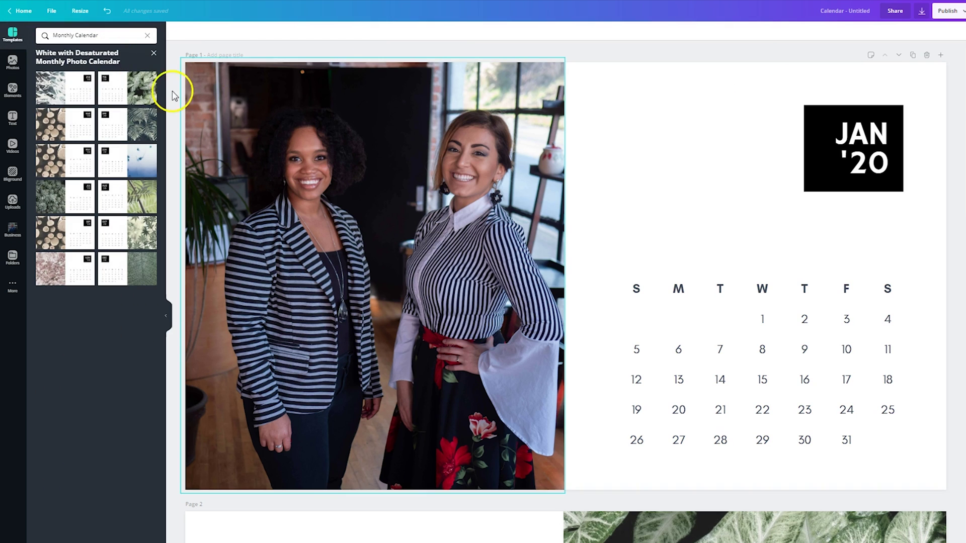
pyautogui.click(153, 53)
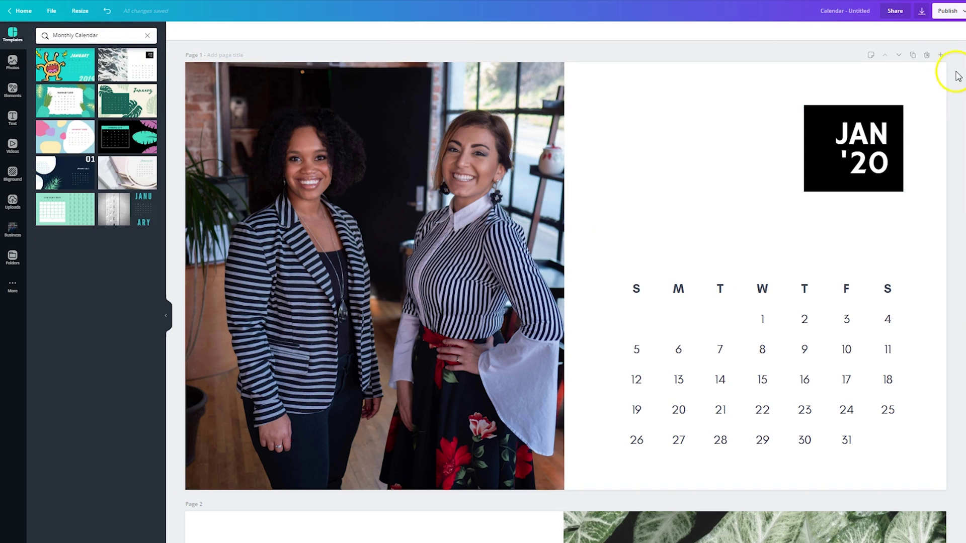
pyautogui.click(927, 54)
pyautogui.scroll(-15, 928, 57)
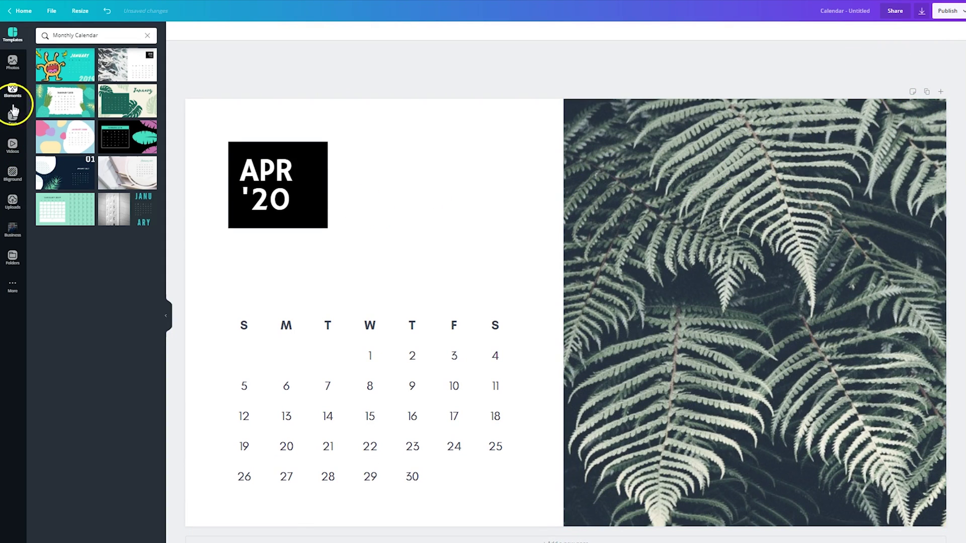
# - Browse all Weekly Calendar templates and open the Colorful Quote Calendar month set
pyautogui.click(148, 36)
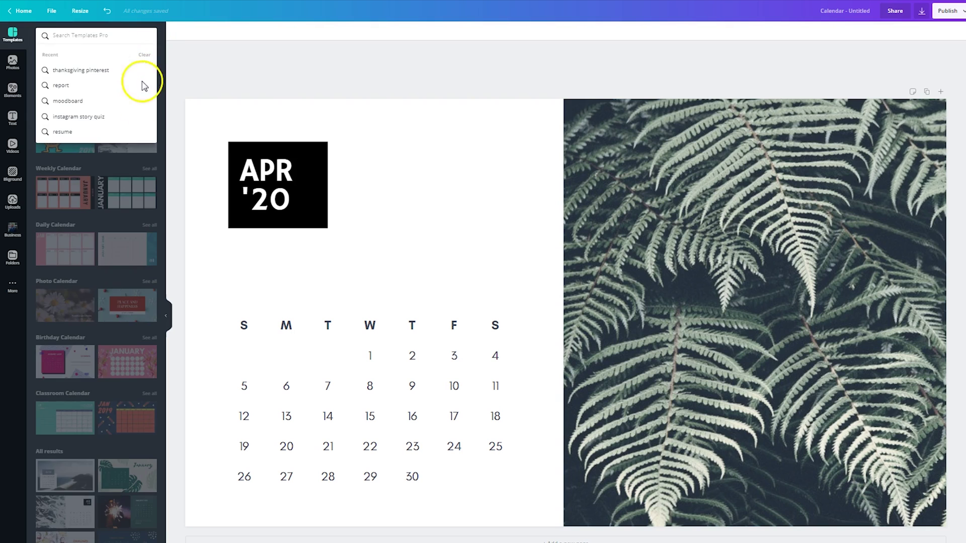
pyautogui.click(150, 168)
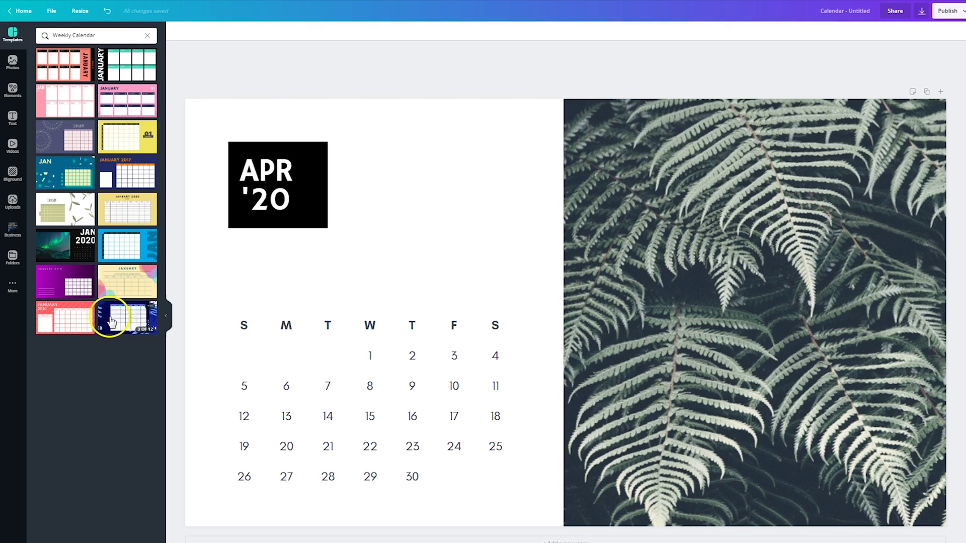
pyautogui.click(119, 288)
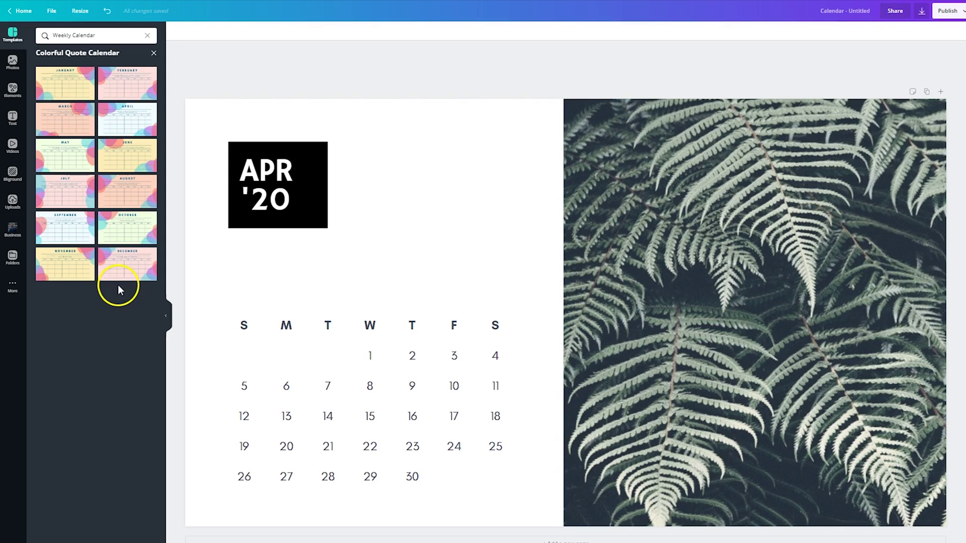
# - Apply the Colorful Quote Calendar's January page with its blessings quote
pyautogui.click(49, 87)
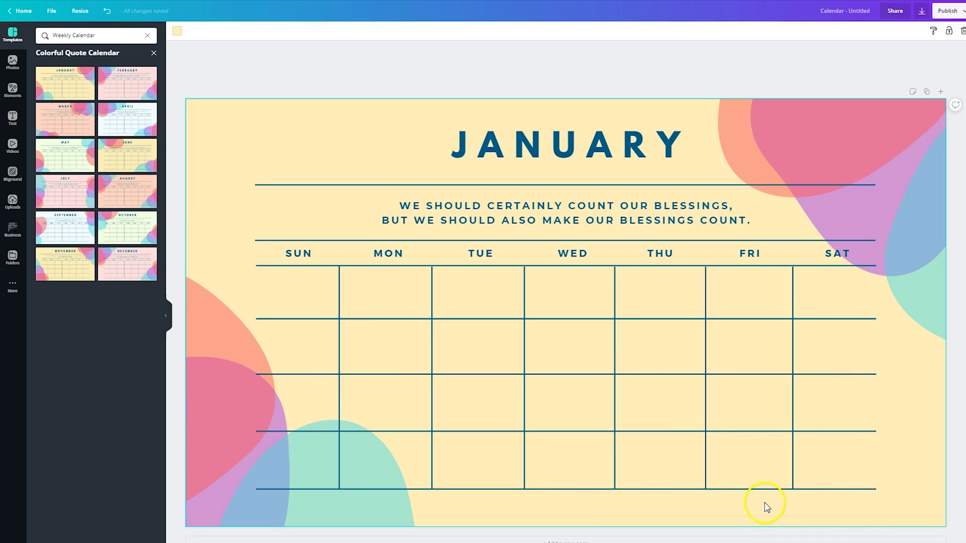
pyautogui.click(177, 33)
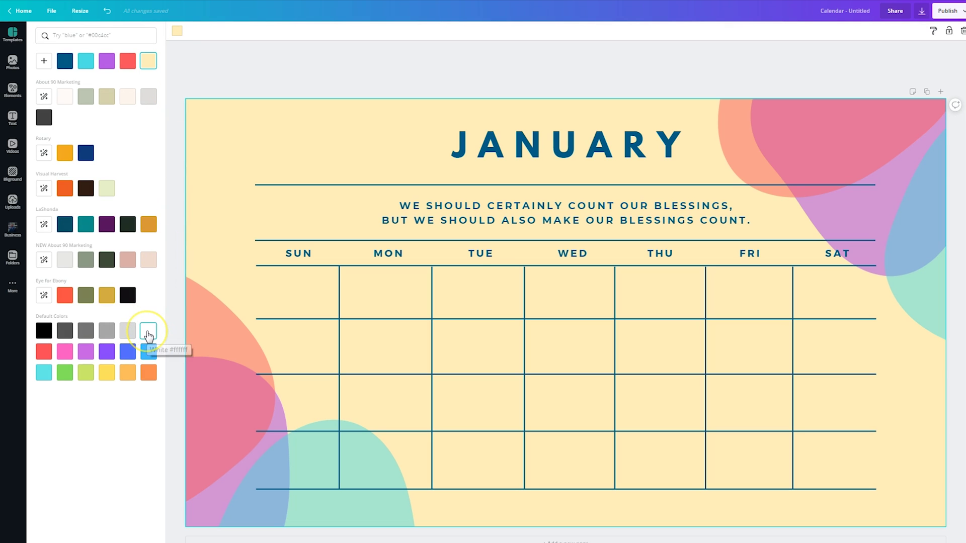
# - Make the January quote page's background white
pyautogui.click(148, 331)
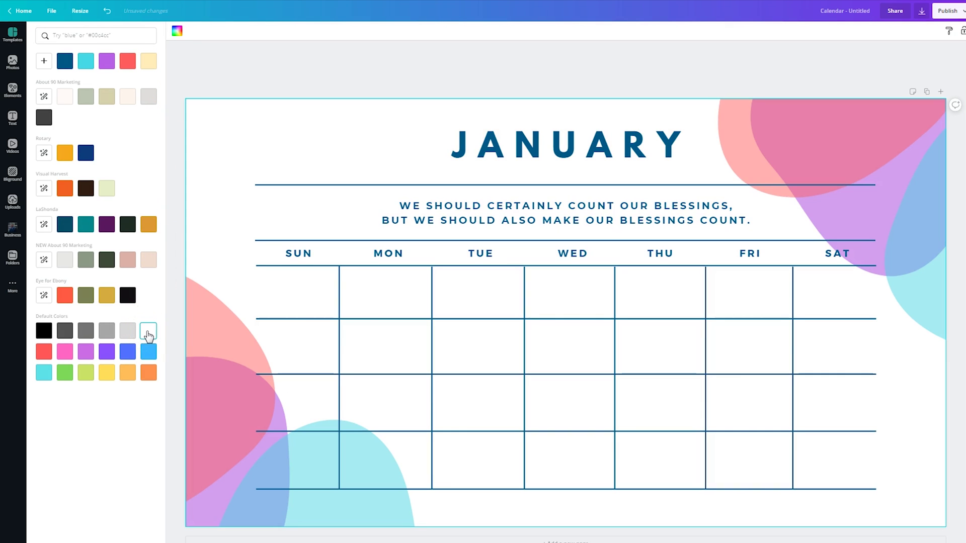
pyautogui.click(223, 171)
pyautogui.click(249, 84)
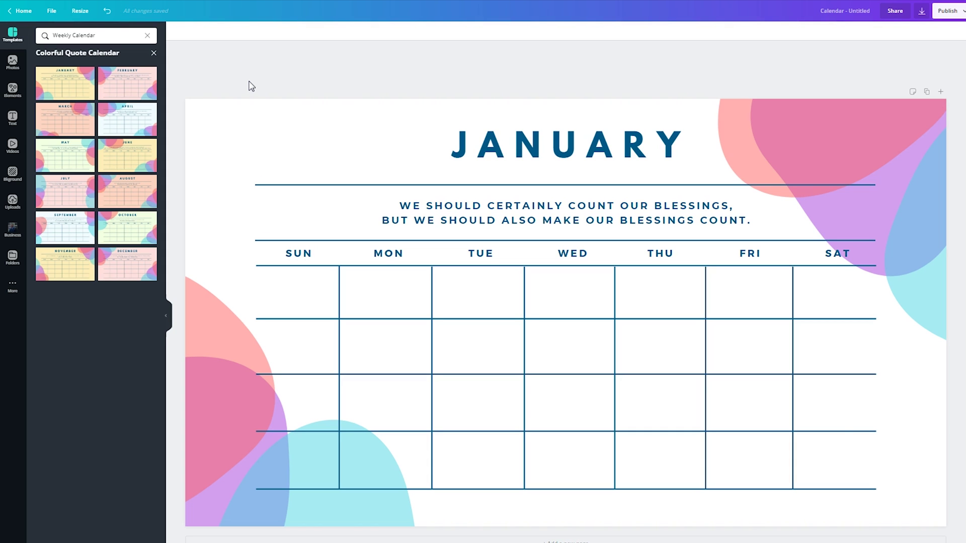
# - Add a second page filled with the pink February quote calendar
pyautogui.click(608, 535)
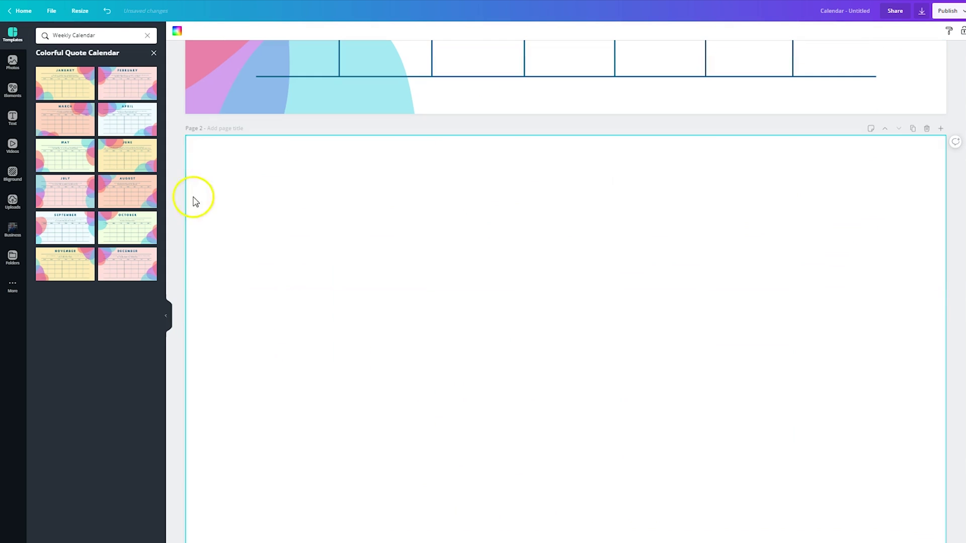
pyautogui.click(125, 94)
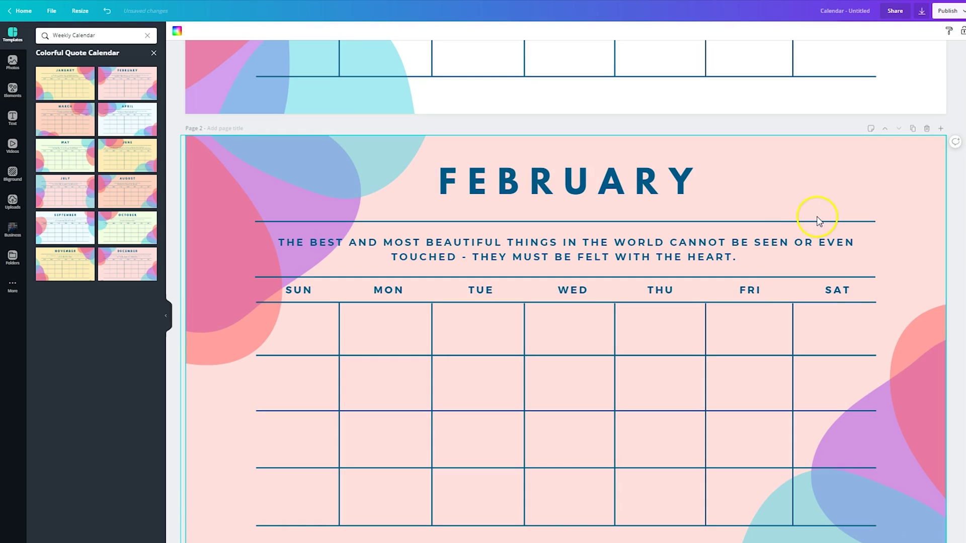
pyautogui.scroll(7, 817, 219)
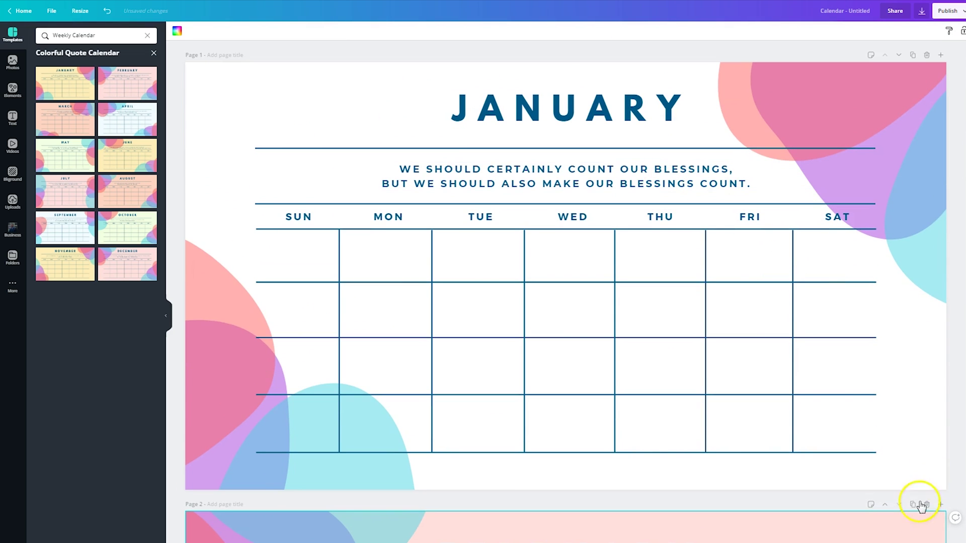
# - Delete the February page and apply the pink JAN planner from Colorful Illustrated Weekly Calendar
pyautogui.click(926, 505)
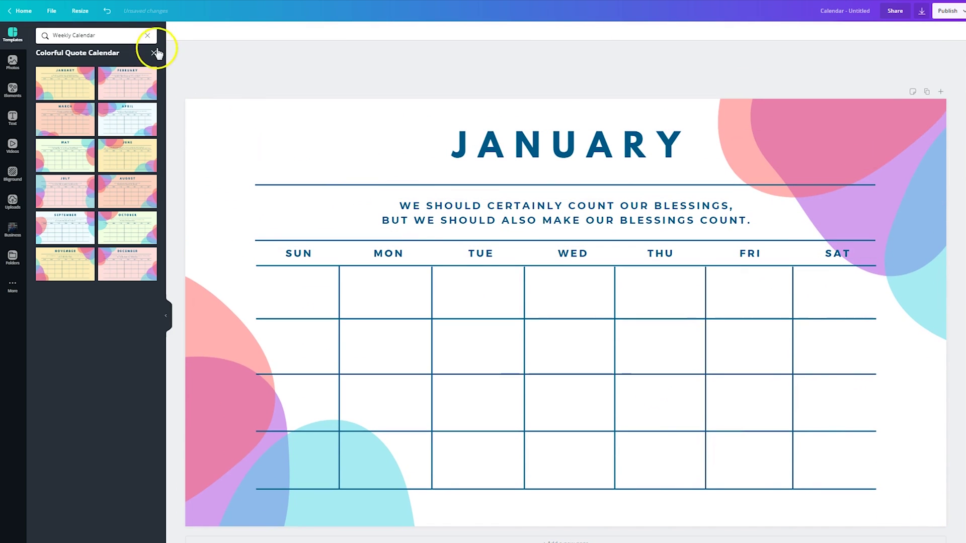
pyautogui.click(154, 53)
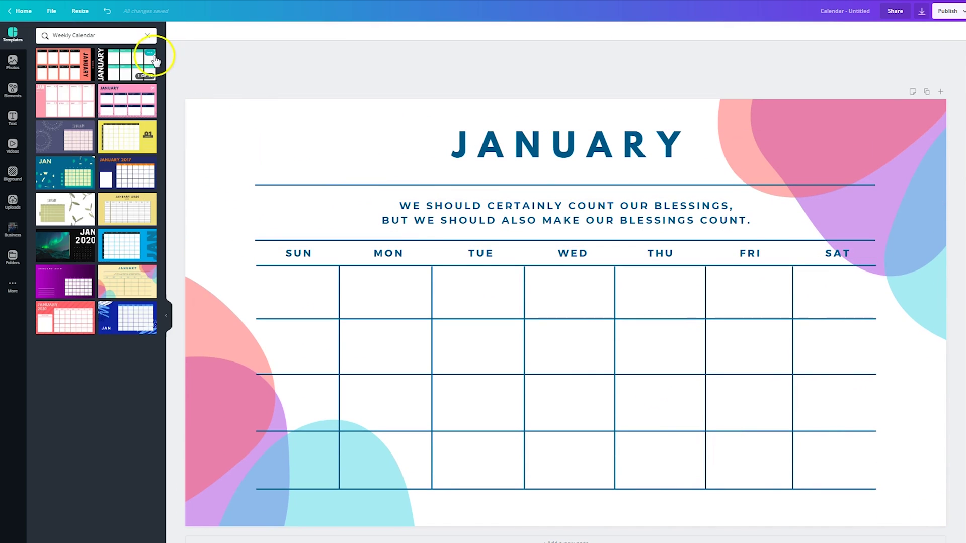
pyautogui.click(80, 107)
pyautogui.click(73, 99)
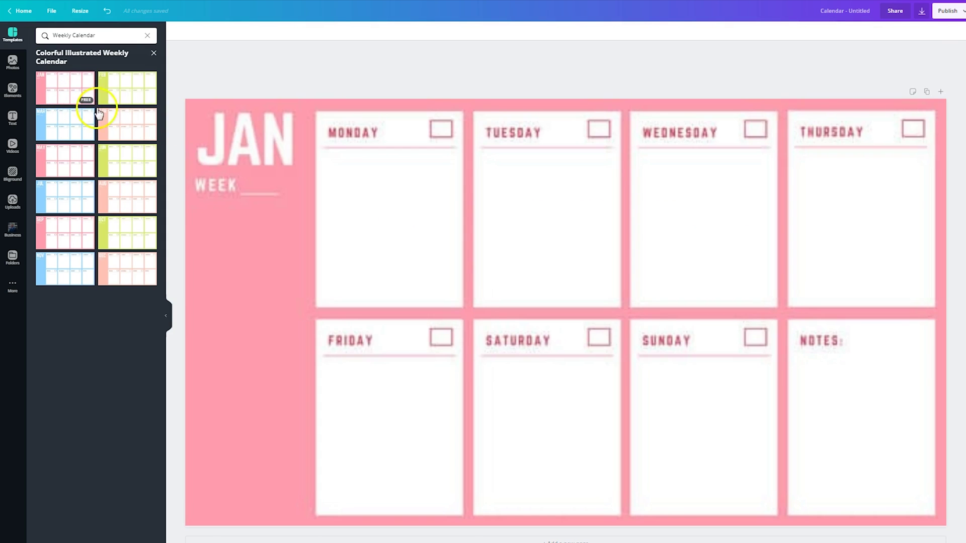
pyautogui.click(196, 283)
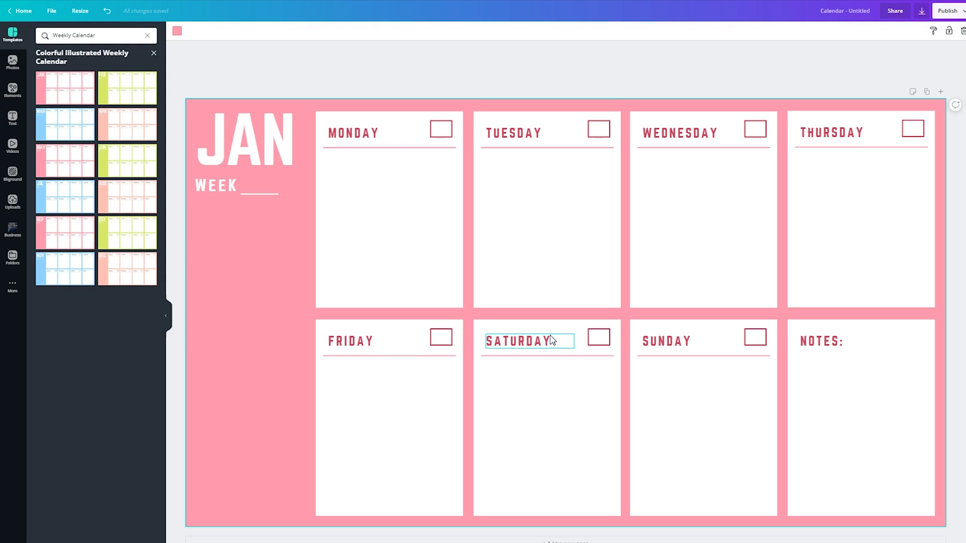
# - Delete the Saturday box, its SATURDAY heading and its checkbox
pyautogui.click(548, 406)
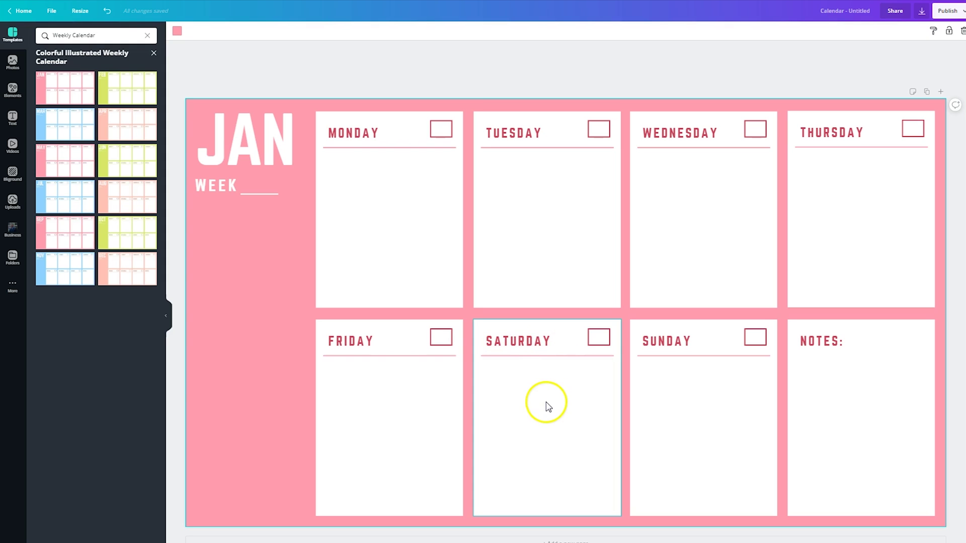
pyautogui.click(548, 406)
pyautogui.press('Delete')
pyautogui.click(544, 342)
pyautogui.press('Delete')
pyautogui.click(595, 339)
pyautogui.press('Delete')
# - Delete the Sunday box, its SUNDAY heading and its checkbox
pyautogui.click(670, 362)
pyautogui.press('Delete')
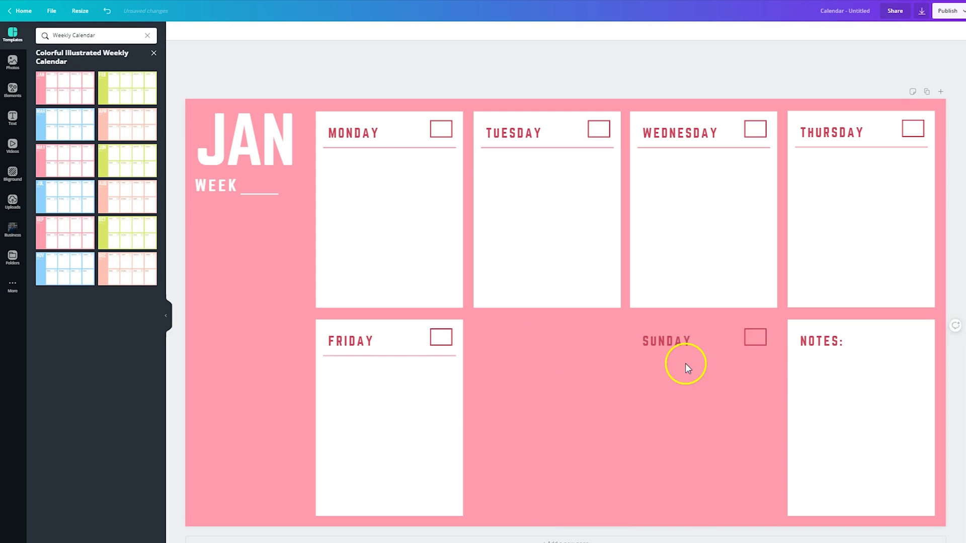
pyautogui.click(676, 343)
pyautogui.press('Delete')
pyautogui.click(754, 337)
pyautogui.press('Delete')
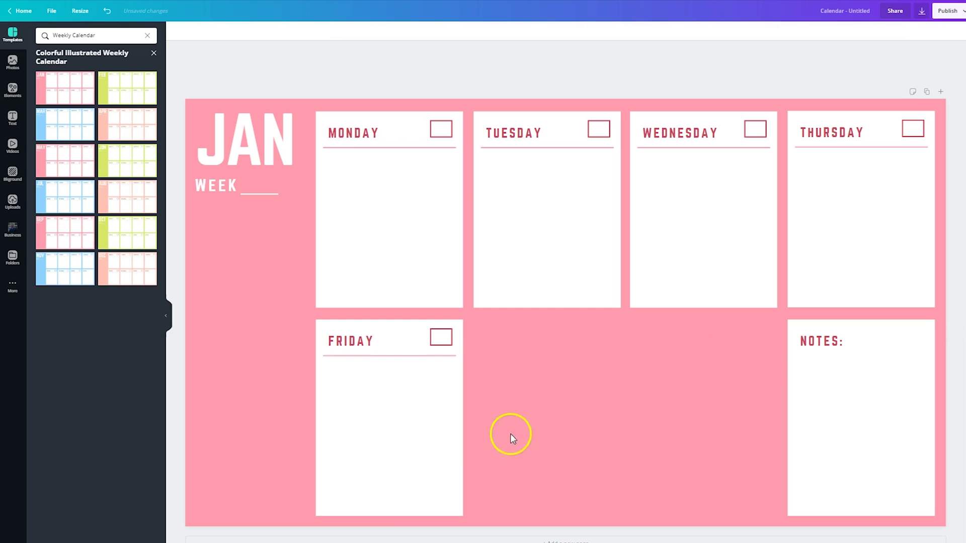
# - Widen the Friday box across the empty weekend space in the bottom row
pyautogui.click(455, 430)
pyautogui.moveTo(463, 418); pyautogui.dragTo(776, 427)
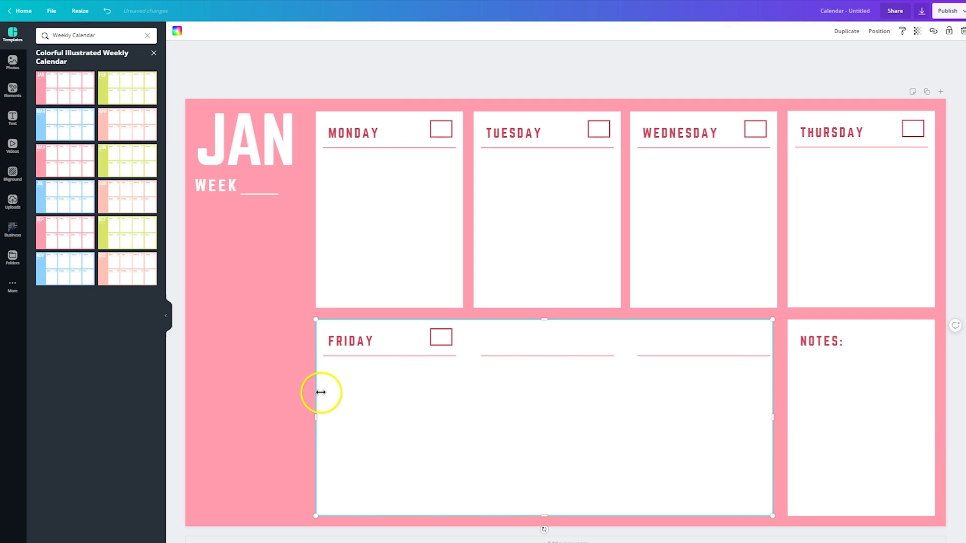
pyautogui.moveTo(320, 391); pyautogui.dragTo(317, 395)
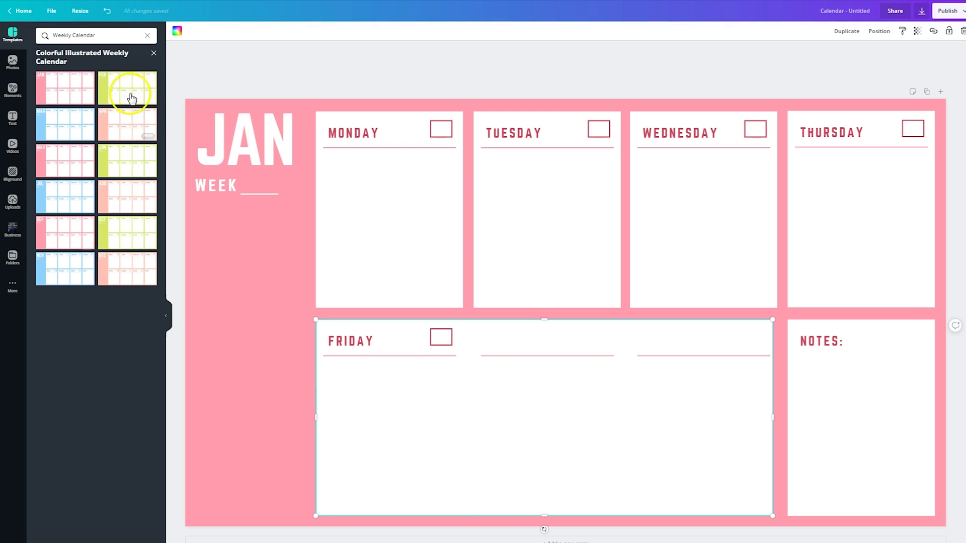
pyautogui.click(154, 54)
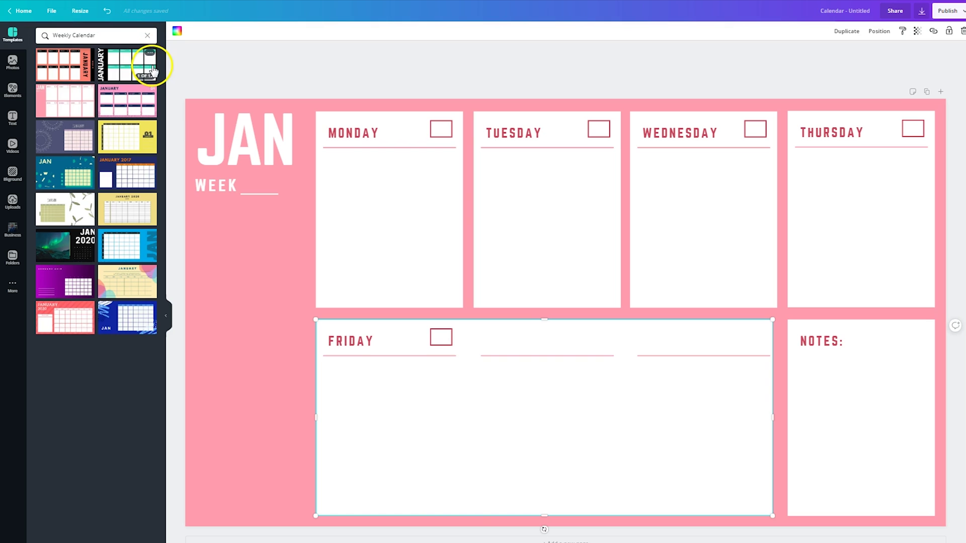
# - Apply the January page of the yellow sprinkles January 2020 weekly calendar set
pyautogui.click(130, 215)
pyautogui.click(73, 98)
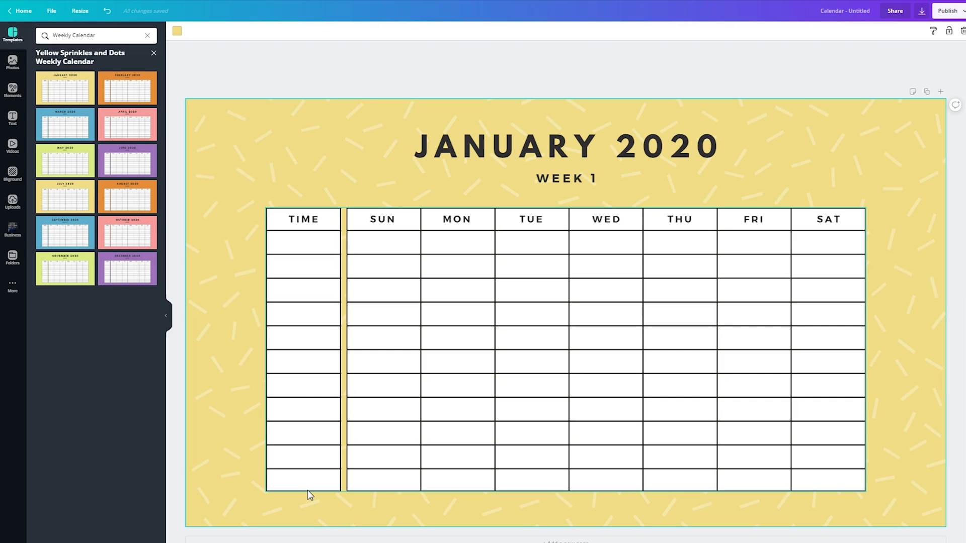
pyautogui.click(305, 489)
# - Delete the sprinkle pattern and the yellow background, leaving a plain white page
pyautogui.click(227, 463)
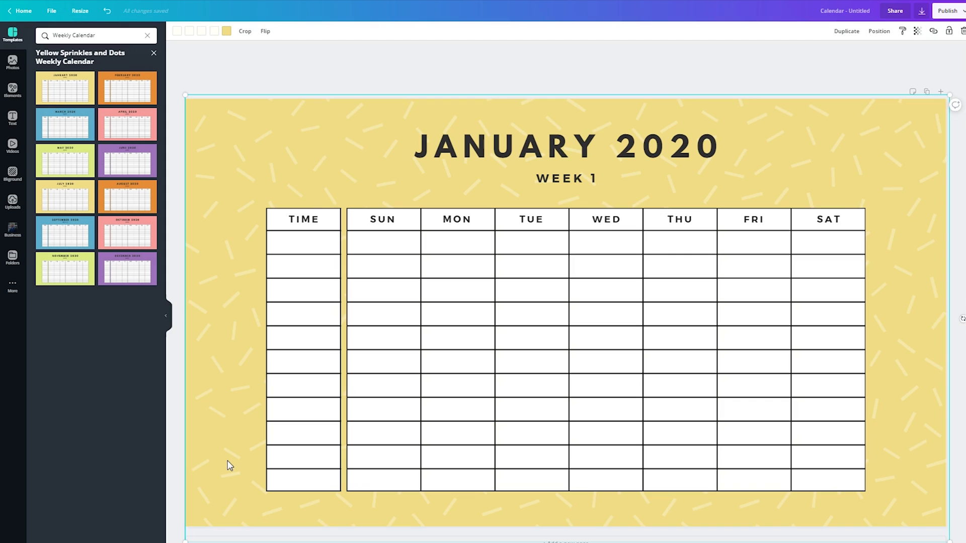
pyautogui.press('Delete')
pyautogui.click(228, 465)
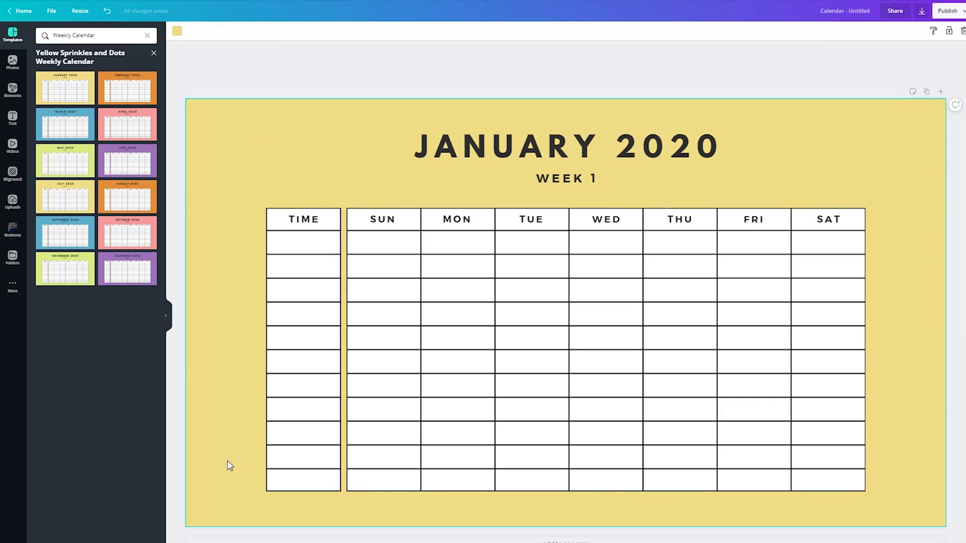
pyautogui.press('Delete')
pyautogui.click(336, 219)
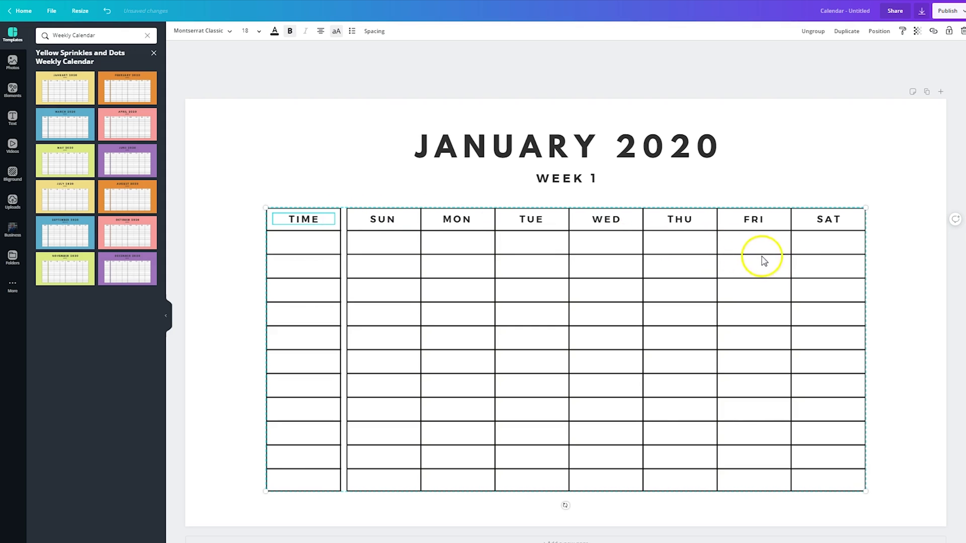
# - Move the calendar left, ungroup it, and shift the day grid right, away from TIME
pyautogui.moveTo(759, 261); pyautogui.dragTo(698, 262)
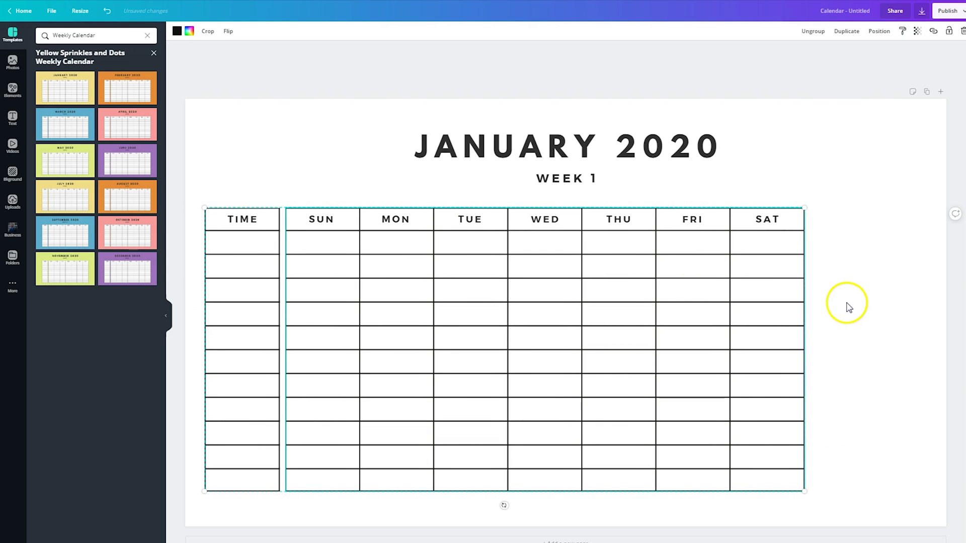
pyautogui.click(814, 31)
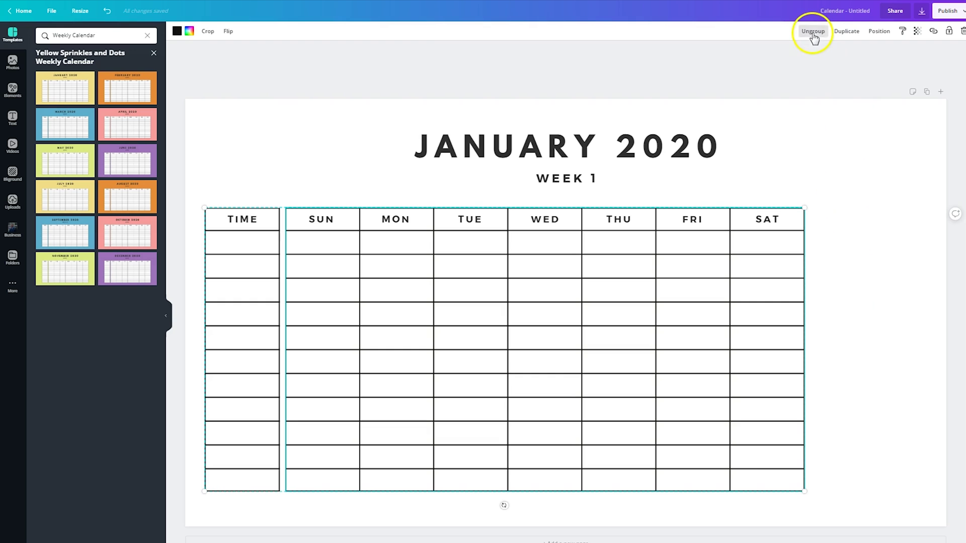
pyautogui.click(859, 223)
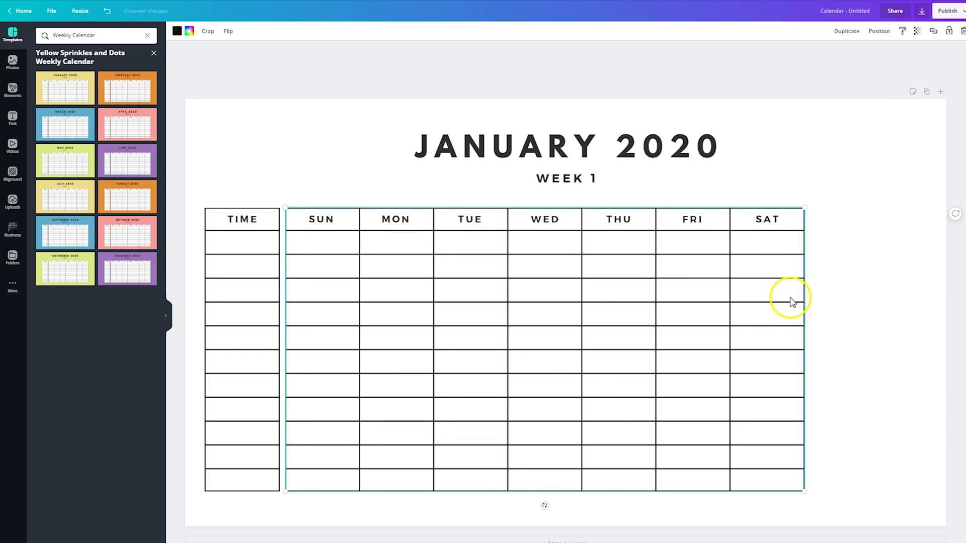
pyautogui.moveTo(791, 302)
pyautogui.mouseDown()
pyautogui.moveTo(862, 304)
pyautogui.moveTo(788, 299)
pyautogui.mouseUp()
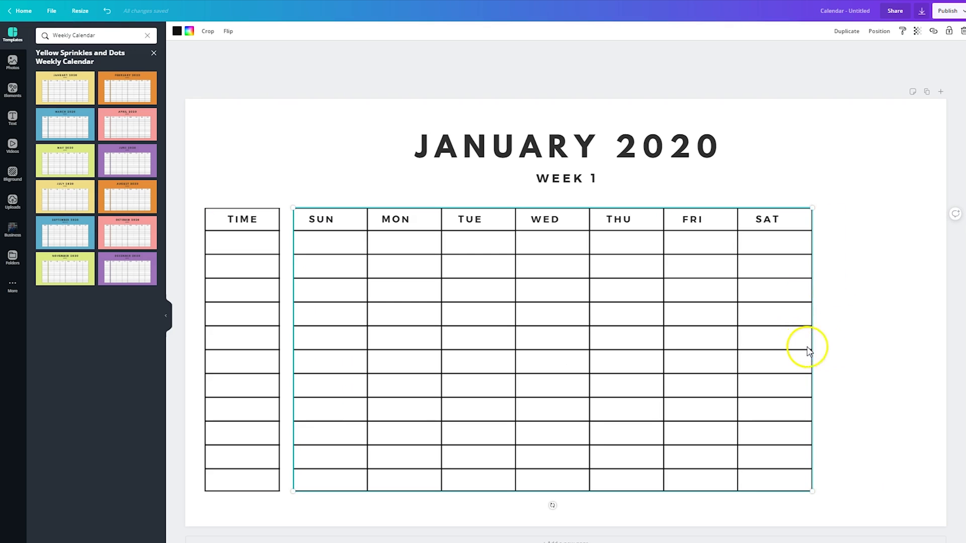
pyautogui.moveTo(795, 347); pyautogui.dragTo(850, 346)
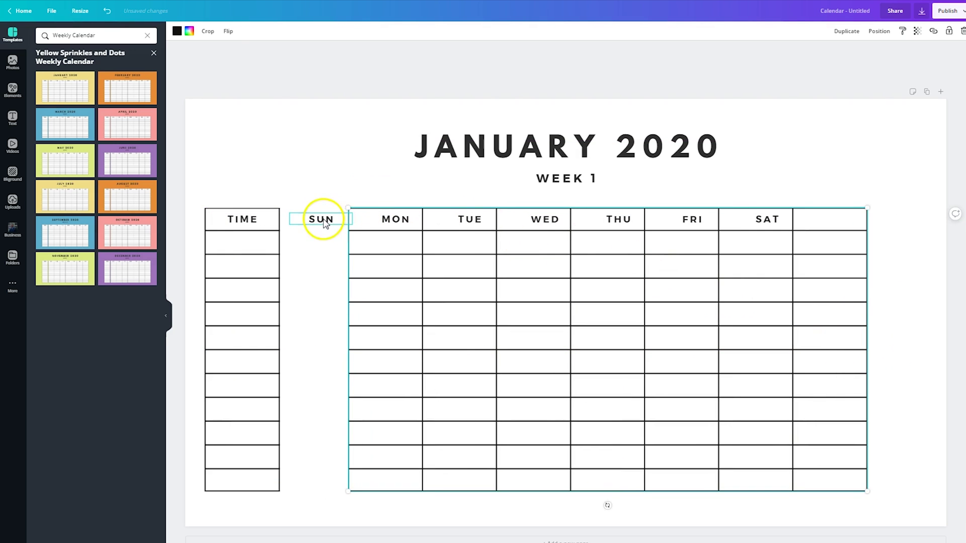
# - Move the SUN label into the gap before the MON column
pyautogui.moveTo(320, 219); pyautogui.dragTo(846, 219)
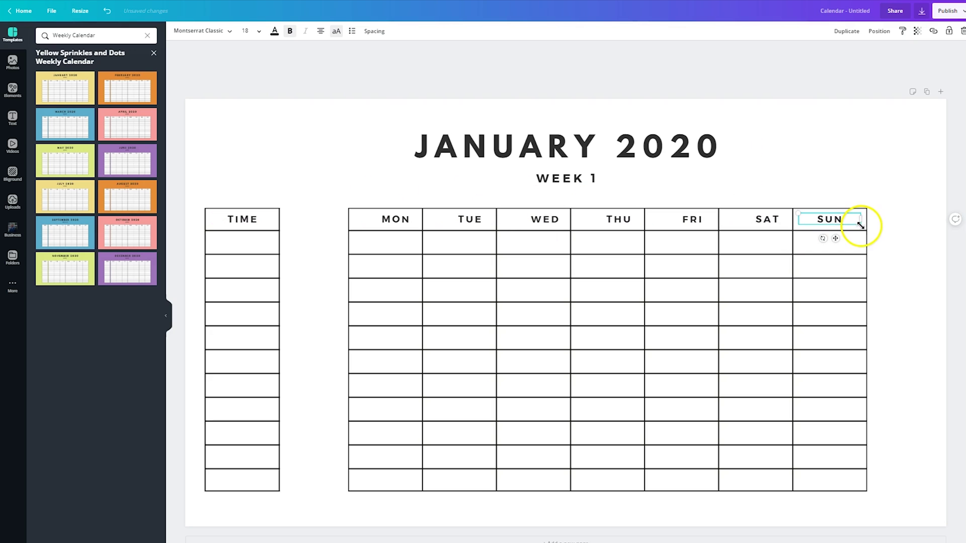
pyautogui.moveTo(843, 217); pyautogui.dragTo(347, 219)
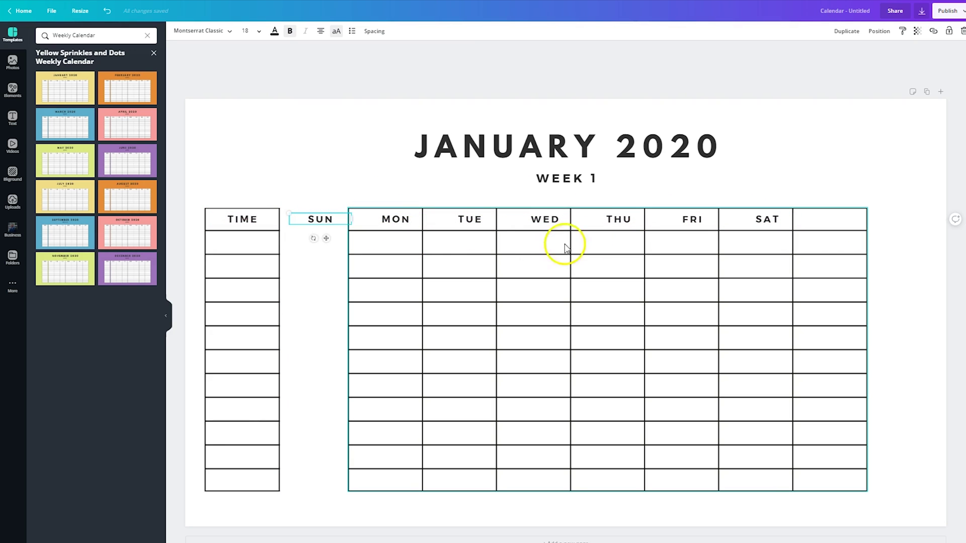
pyautogui.click(452, 196)
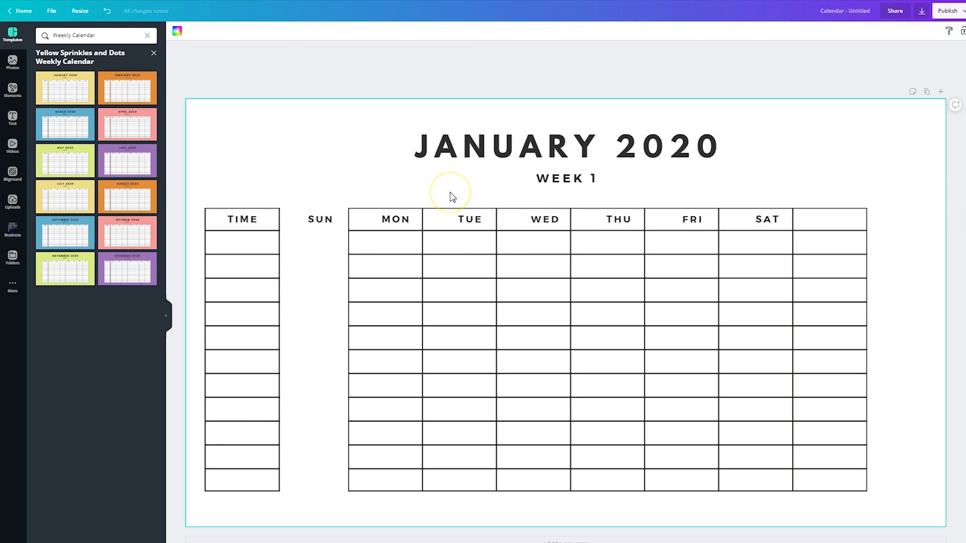
pyautogui.click(732, 187)
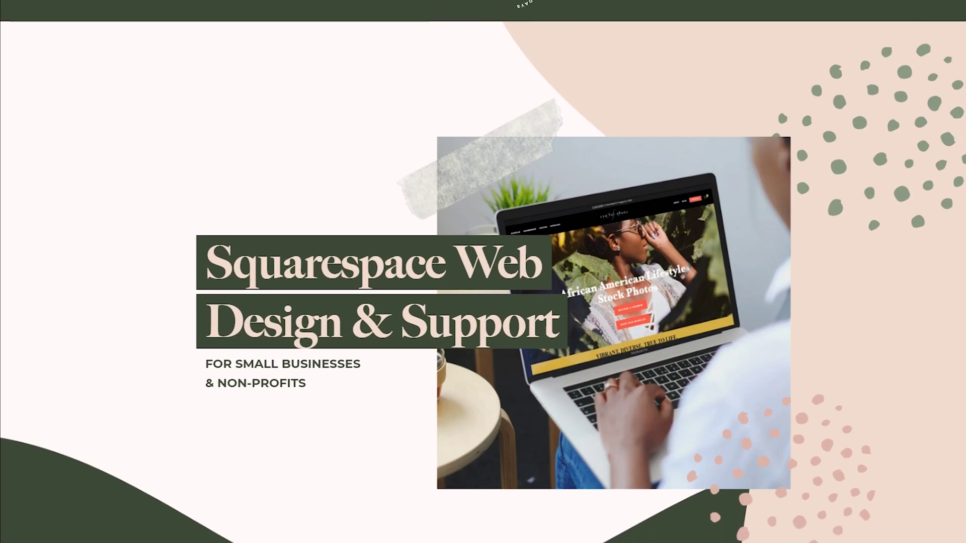
# - Scroll to the portfolio cards and open the Christian blogger Squarespace project
pyautogui.scroll(-10, 962, 164)
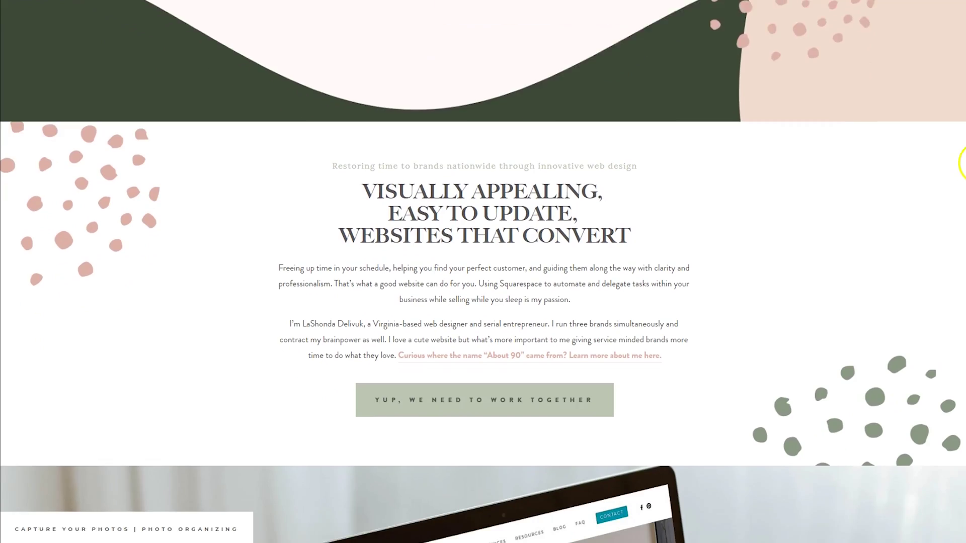
pyautogui.scroll(-7, 961, 163)
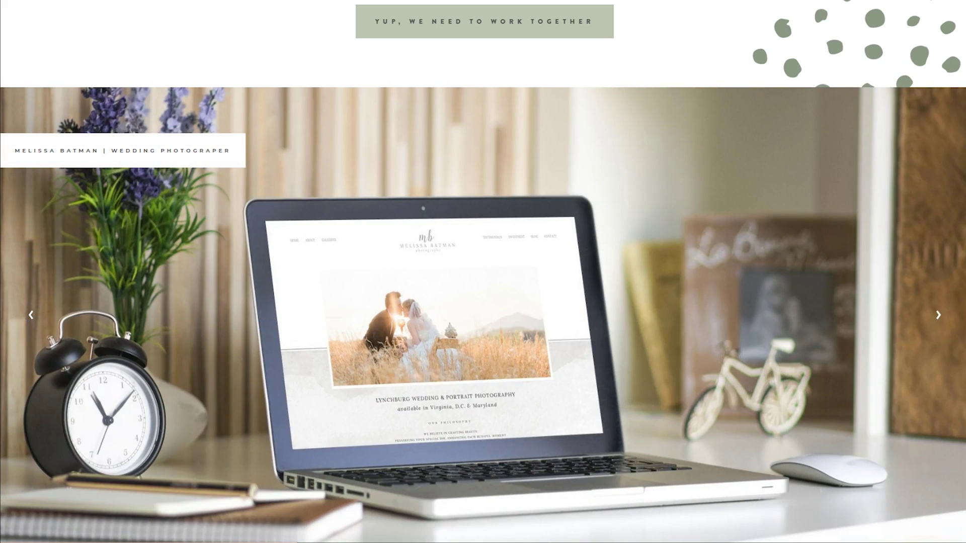
pyautogui.scroll(15, 961, 42)
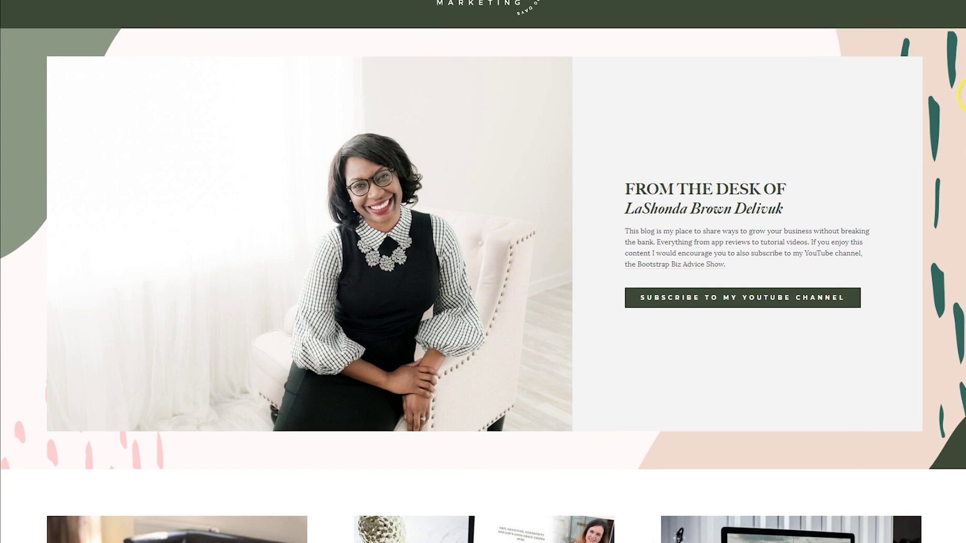
pyautogui.scroll(-6, 961, 94)
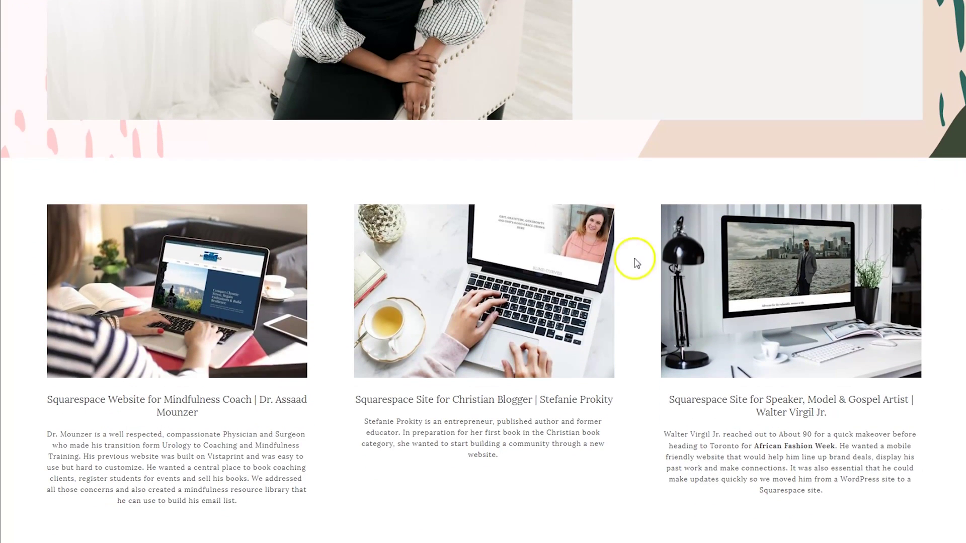
pyautogui.click(581, 272)
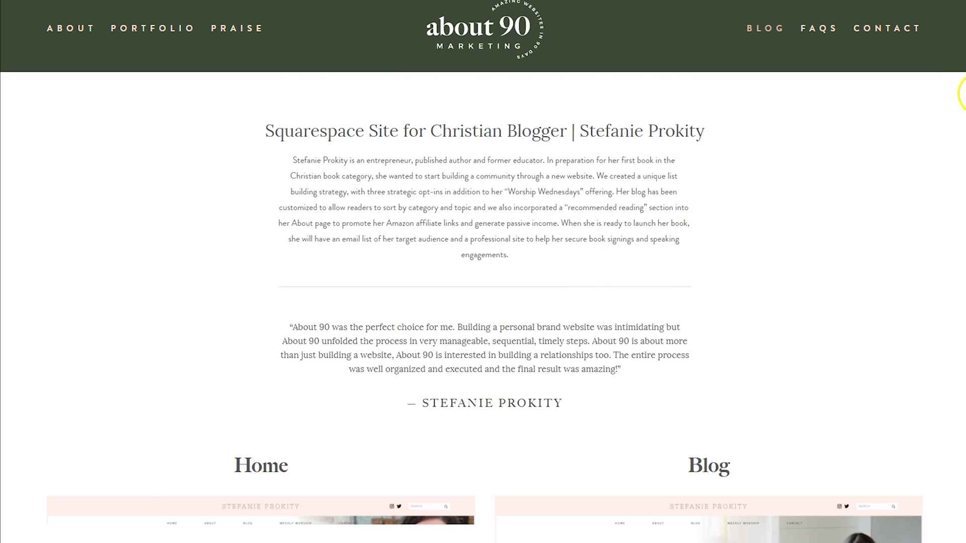
# - Scroll through the project's Home and Blog page mockups
pyautogui.scroll(-4, 960, 94)
pyautogui.scroll(-6, 960, 104)
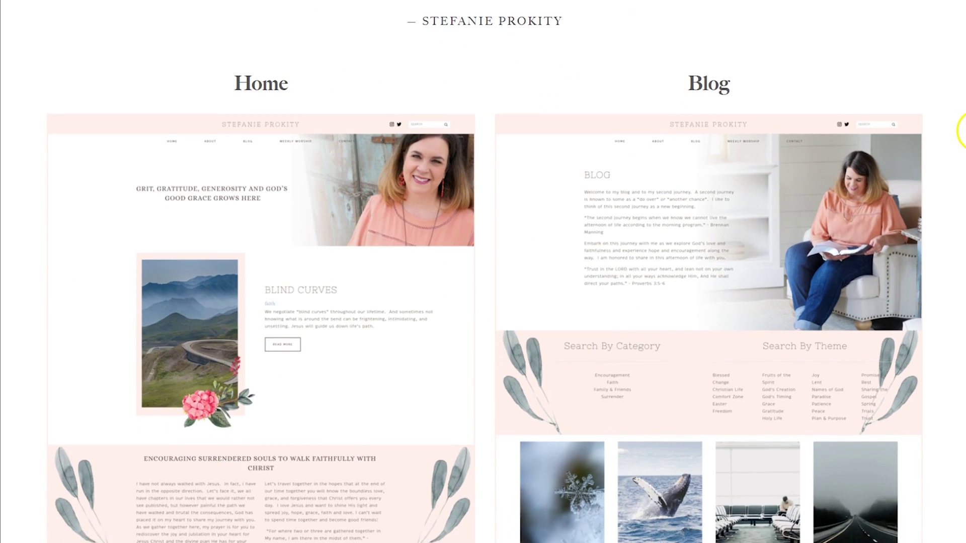
pyautogui.scroll(-10, 962, 160)
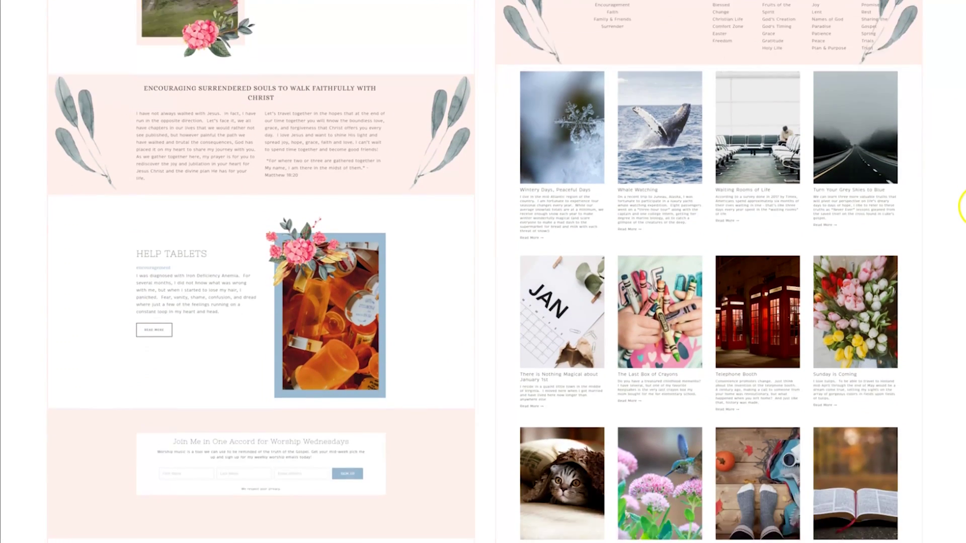
pyautogui.scroll(-16, 962, 267)
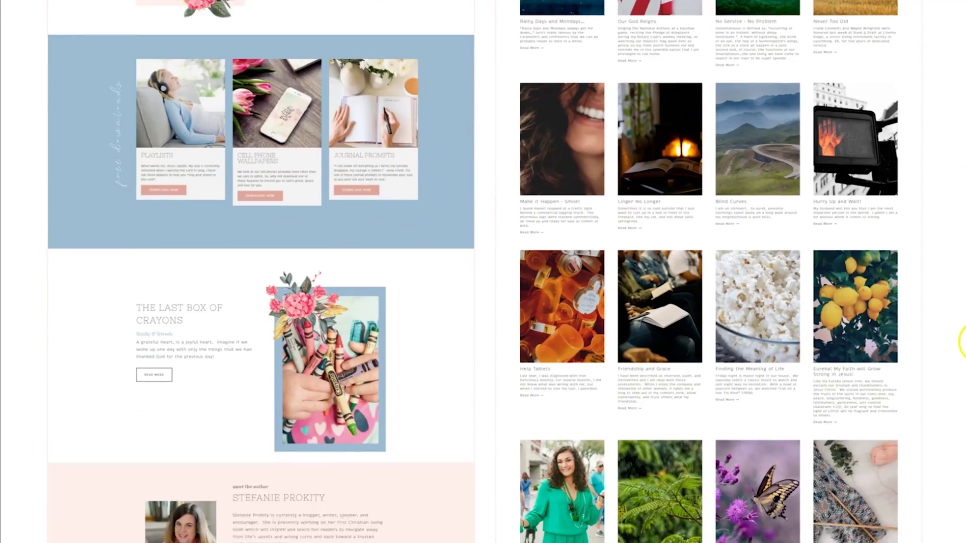
pyautogui.scroll(-7, 961, 425)
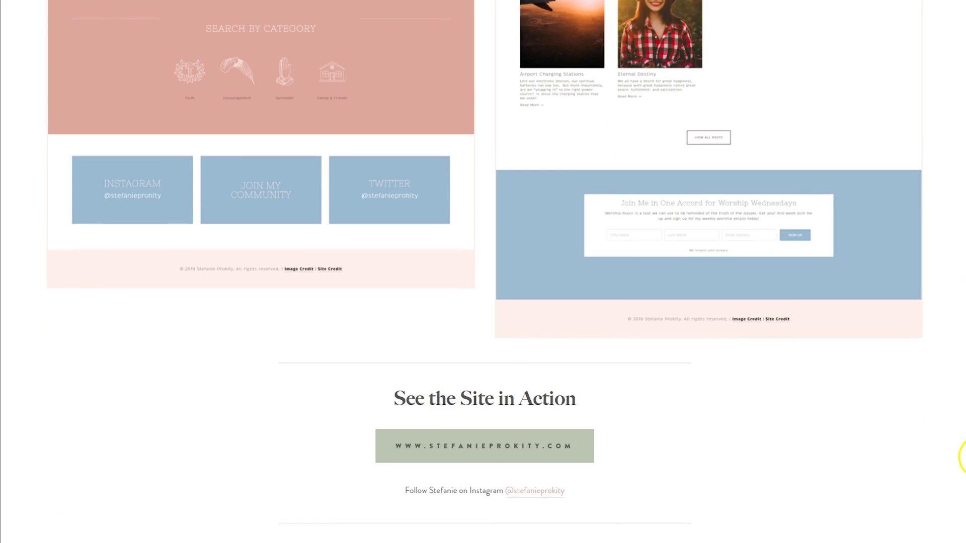